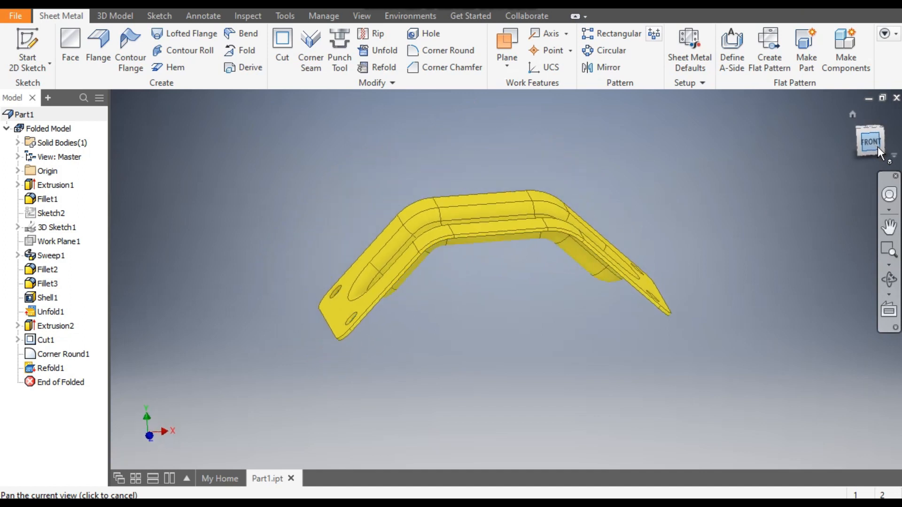
- Create a new part from the Standard (mm).ipt template
click(857, 129)
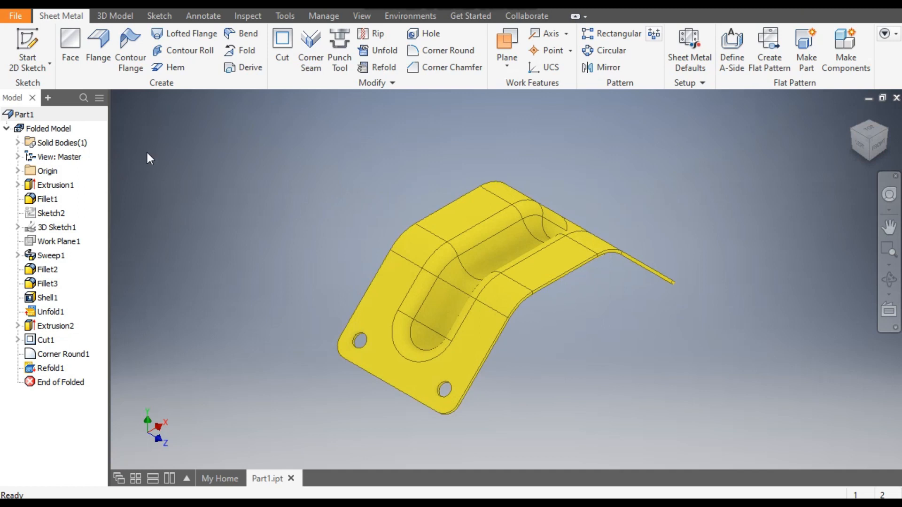
key(ctrl+n)
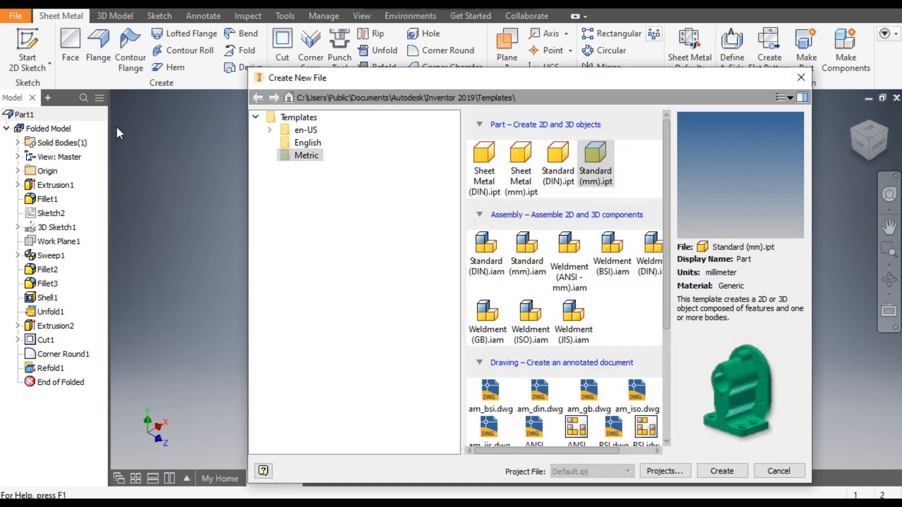
click(605, 167)
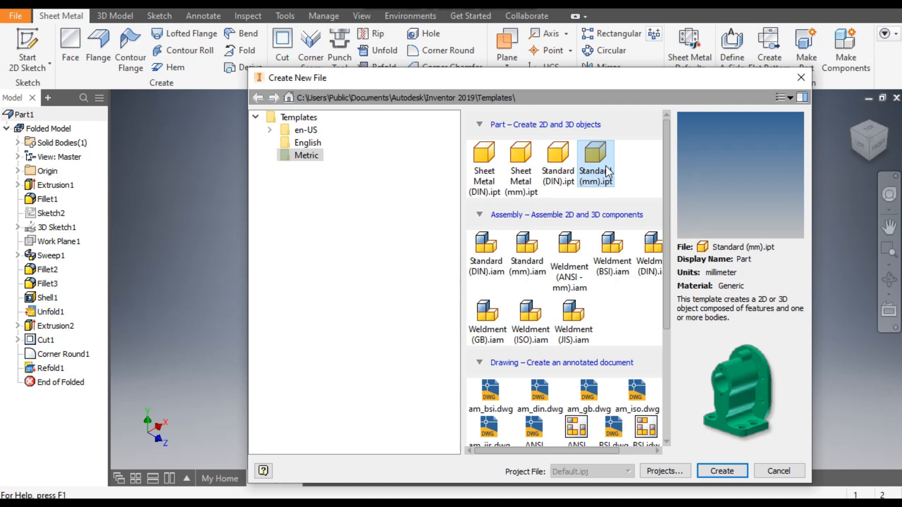
click(723, 470)
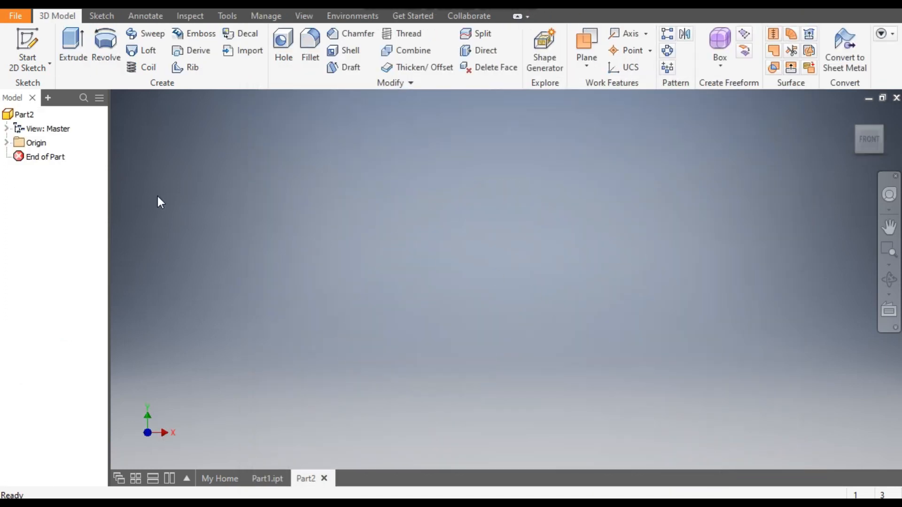
- Start a sketch on the XY plane and draw a two-point center rectangle about 16 mm high, centered on the origin
click(24, 45)
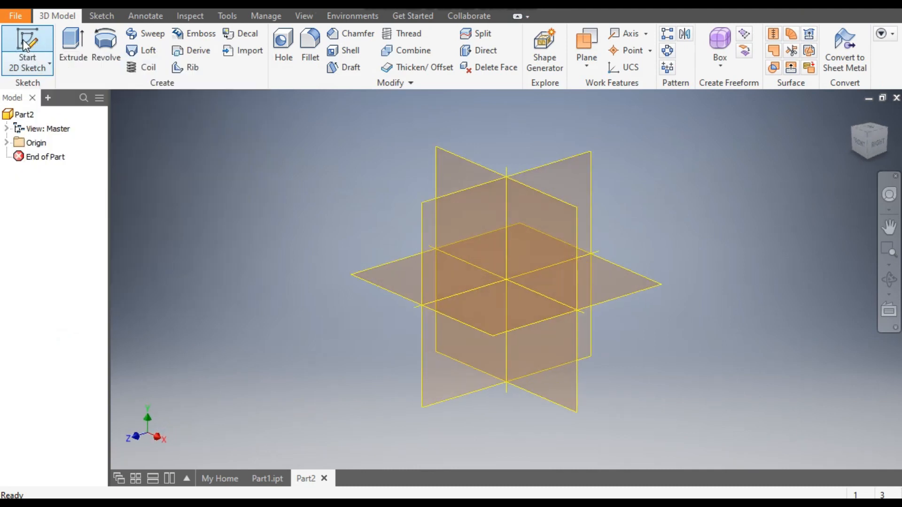
click(456, 163)
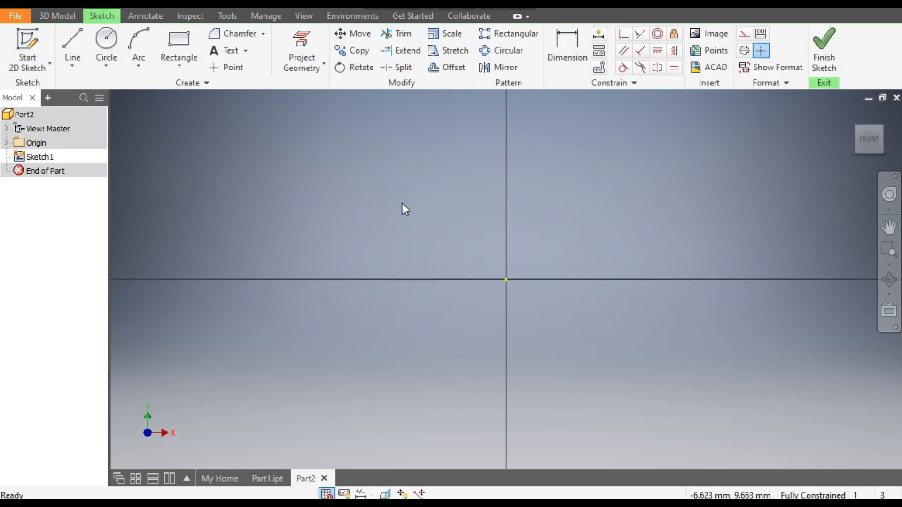
click(184, 67)
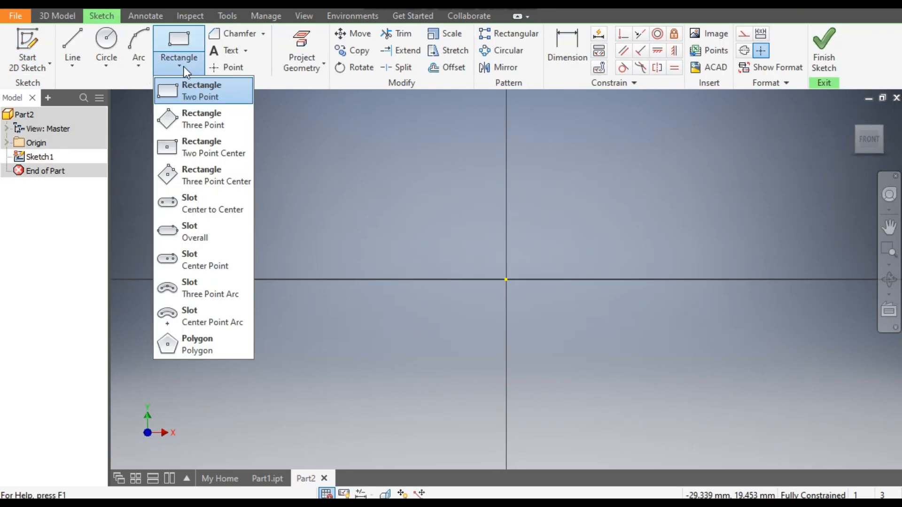
click(202, 148)
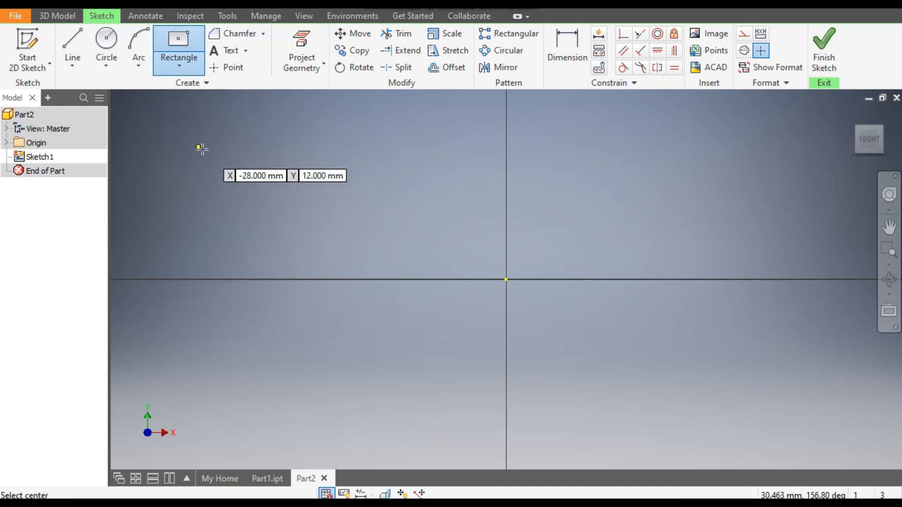
click(506, 280)
click(640, 191)
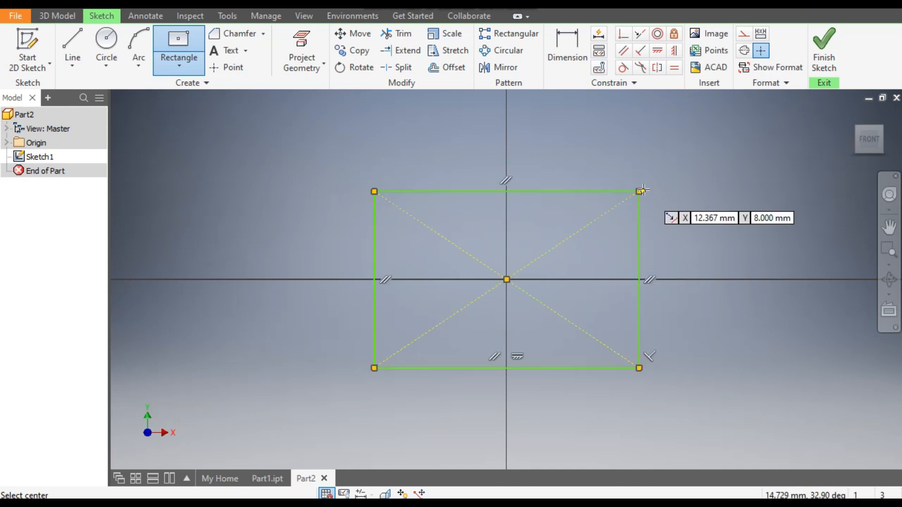
- Dimension the rectangle to a height of 50 mm and a width of 100 mm
click(566, 47)
click(643, 246)
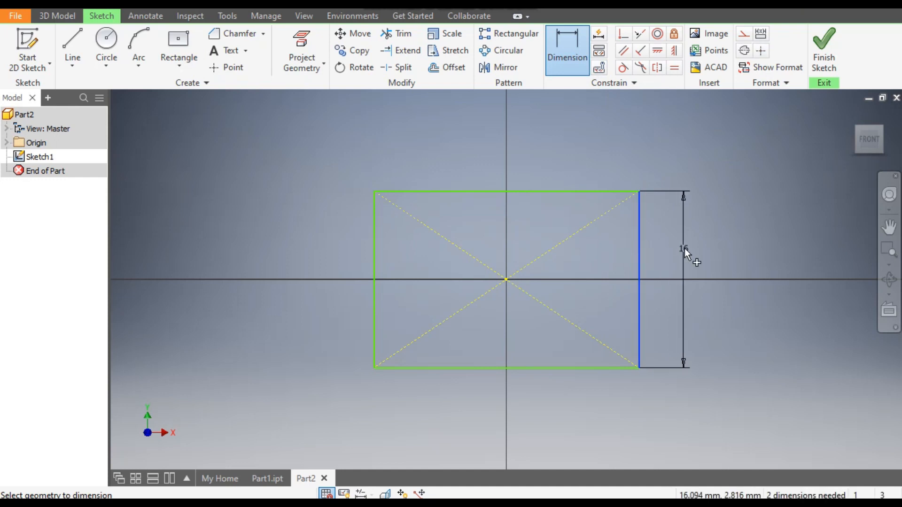
click(685, 252)
text(50)
key(Return)
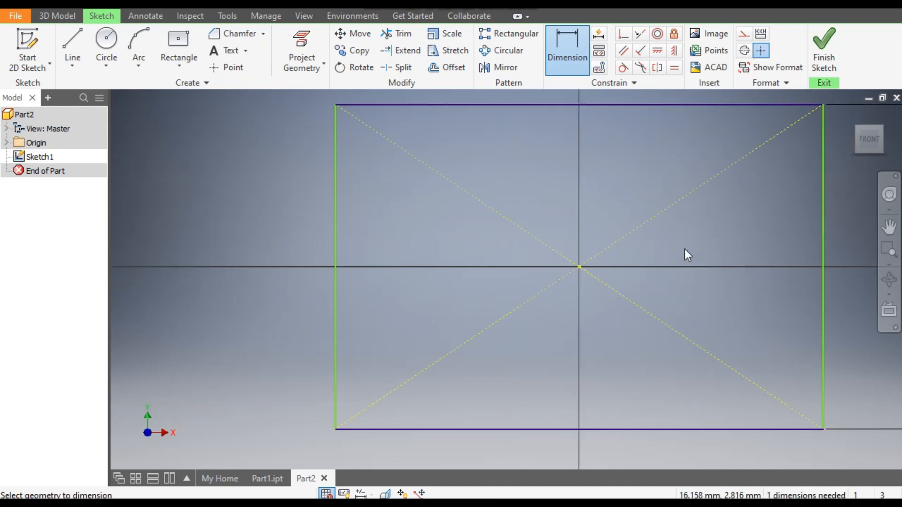
click(660, 356)
click(663, 390)
text(10)
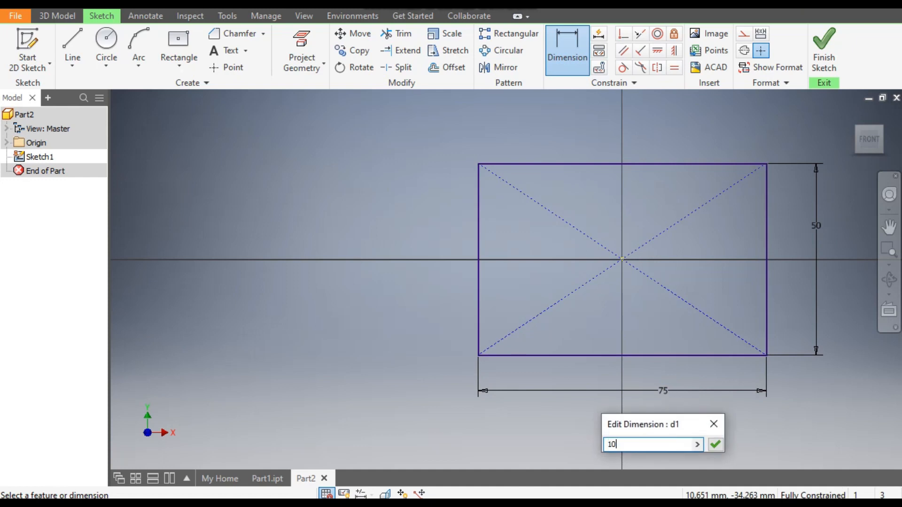
text(0)
key(Return)
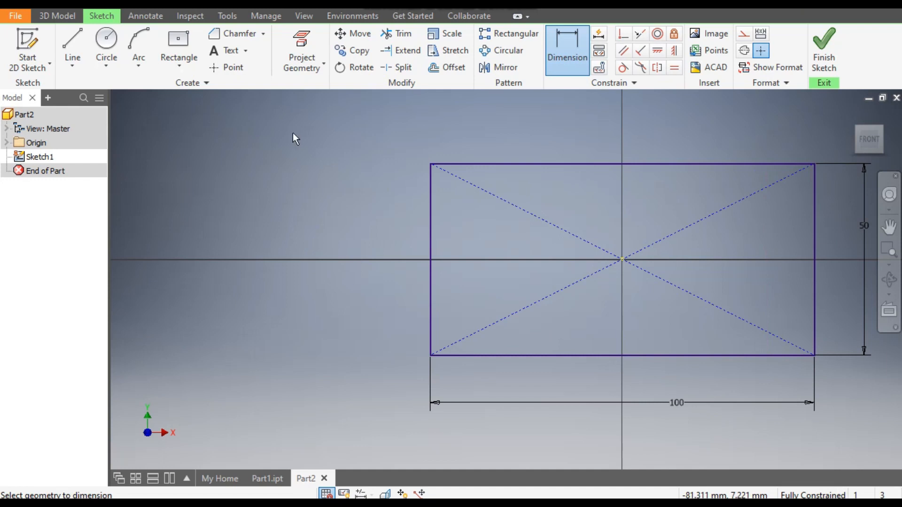
- Chamfer both upper corners of the rectangle with an equal distance of 30 mm and finish the sketch
click(243, 38)
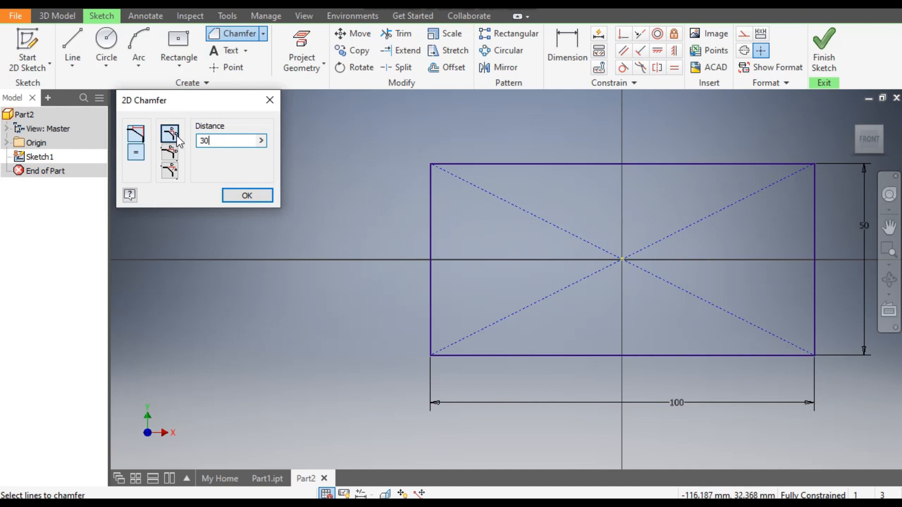
click(459, 163)
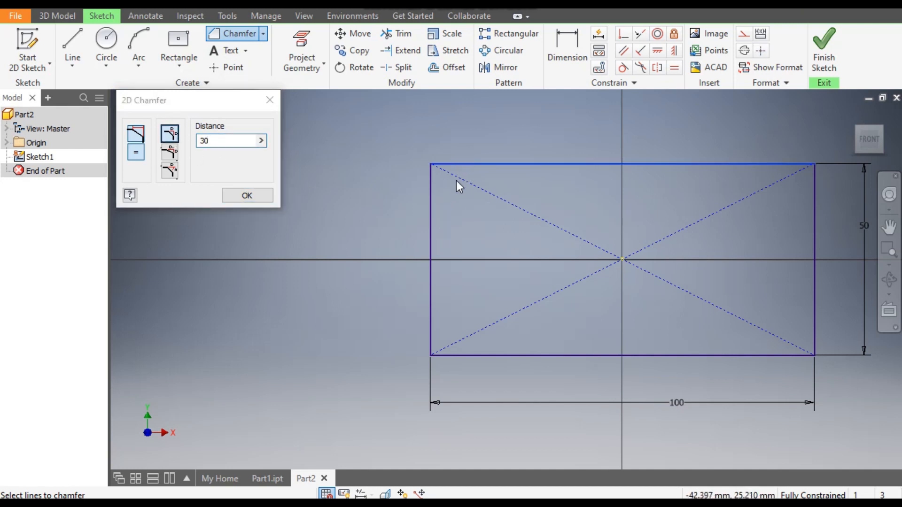
click(432, 195)
middle_drag(675, 227, 547, 227)
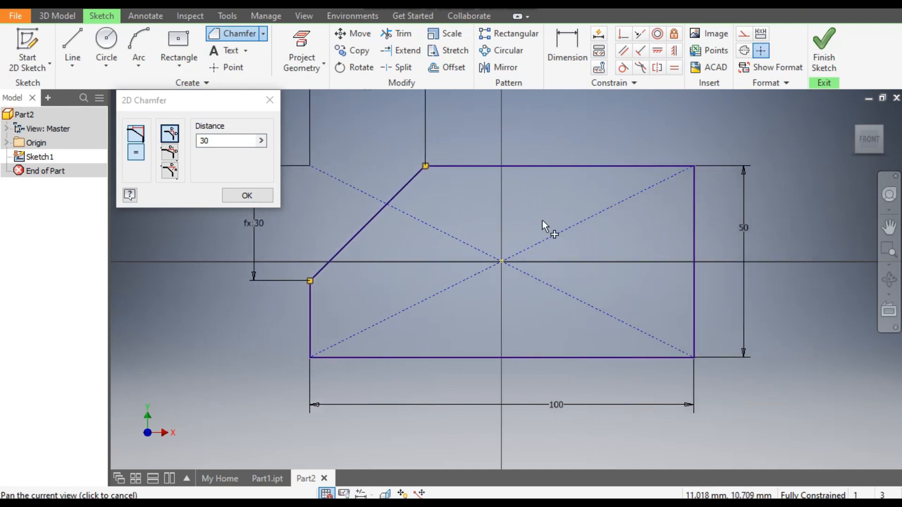
click(641, 168)
click(696, 227)
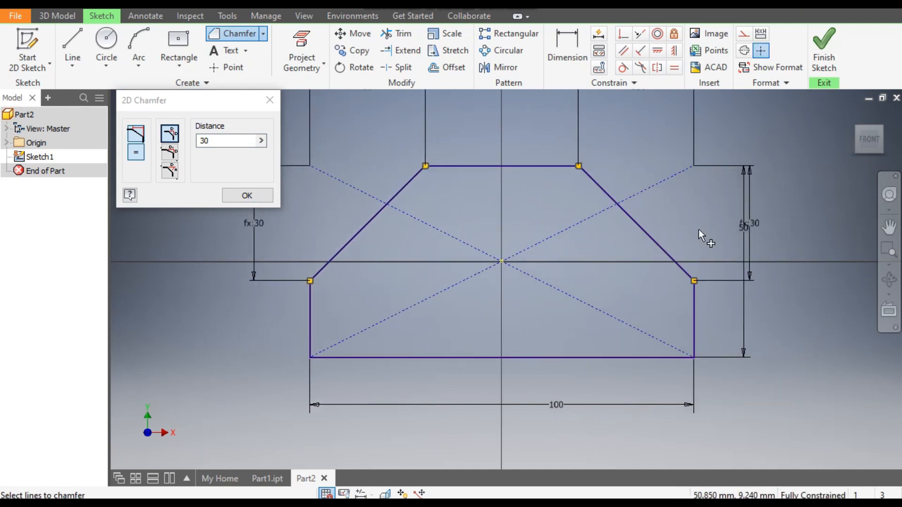
scroll(595, 279, down, 3)
scroll(595, 279, up, 2)
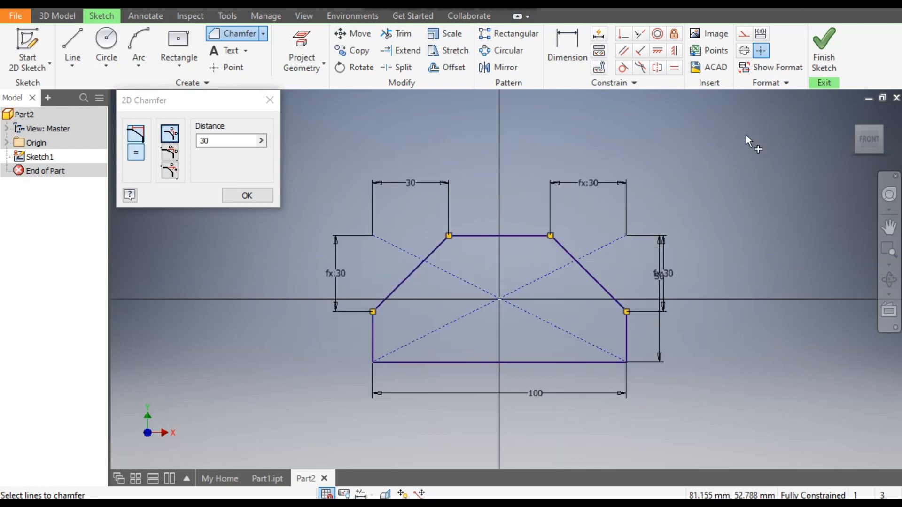
click(828, 45)
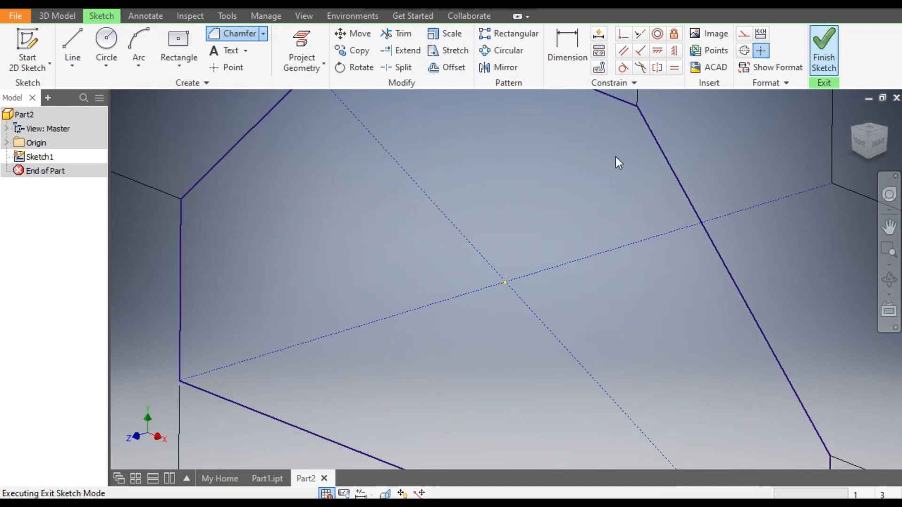
- Extrude the chamfered profile symmetrically by a distance of 50 mm
click(75, 51)
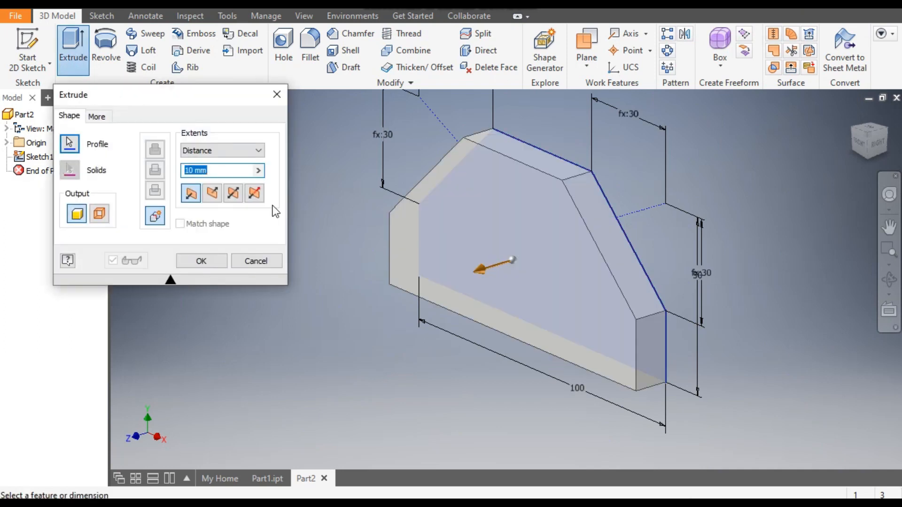
text(50)
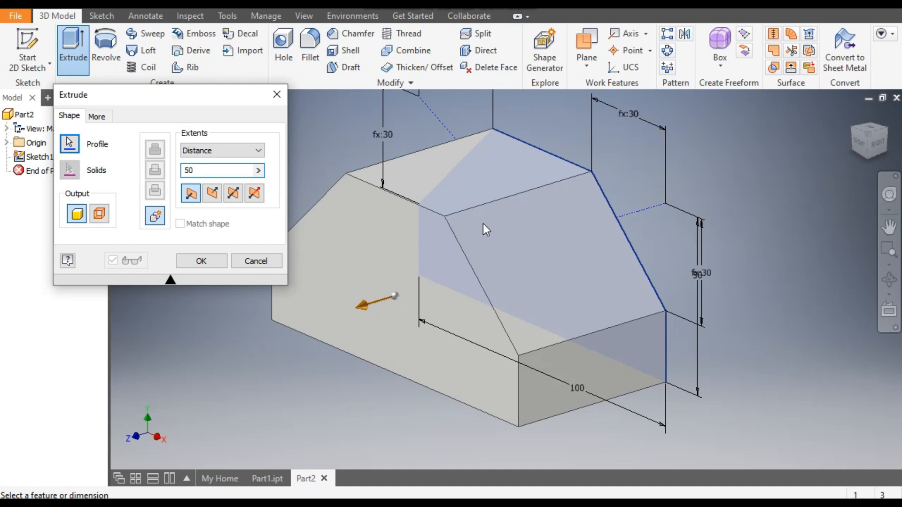
click(232, 197)
click(215, 264)
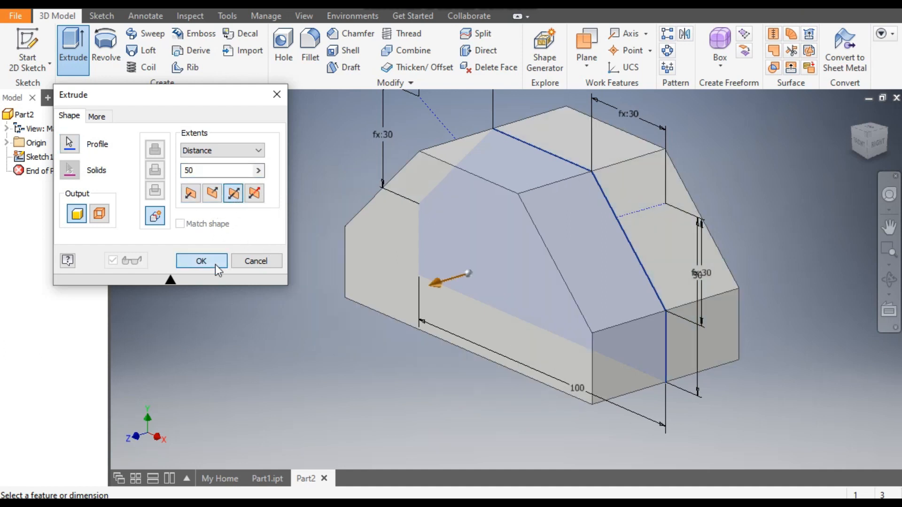
middle_drag(223, 214, 247, 221)
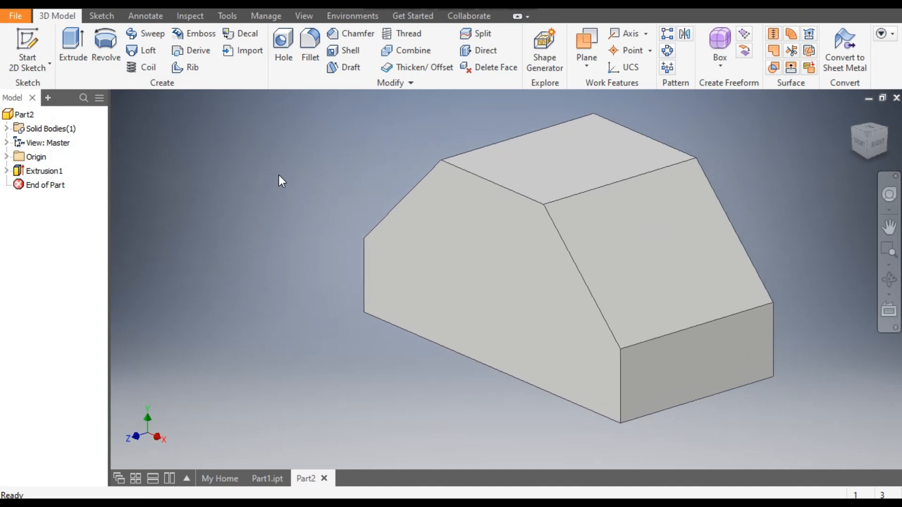
- Fillet the two edges where the solid's top face meets the sloped faces with a 15 mm radius
click(585, 191)
click(601, 182)
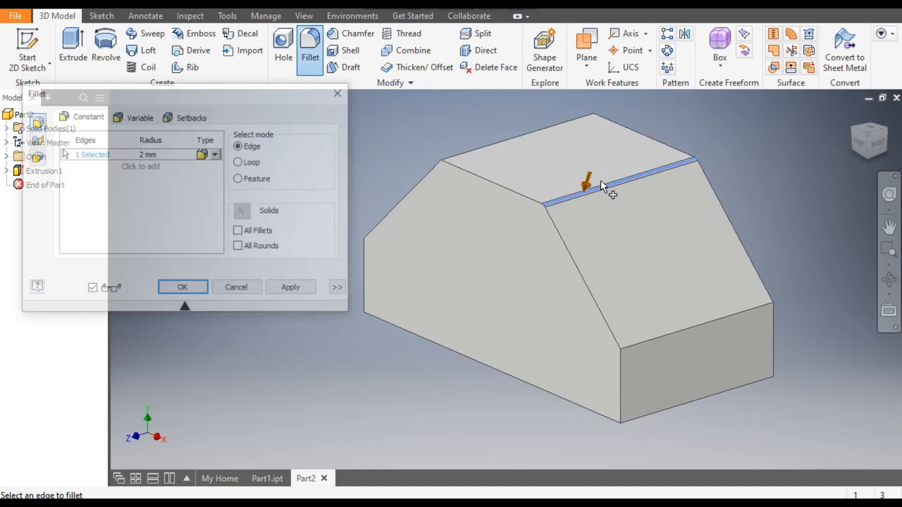
click(144, 154)
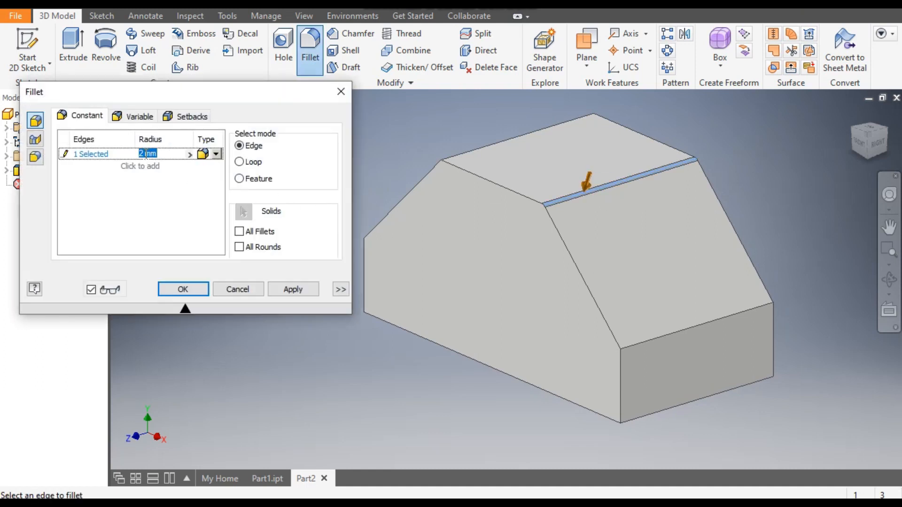
text(15)
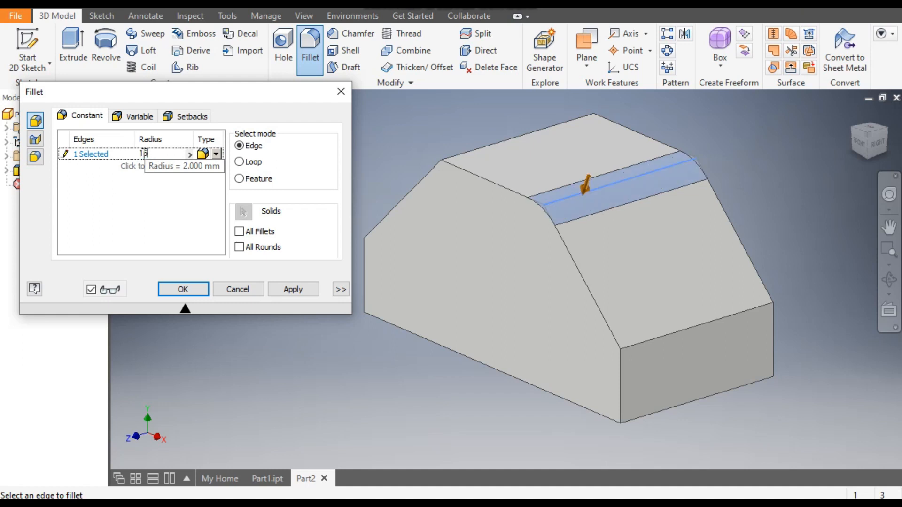
key(Return)
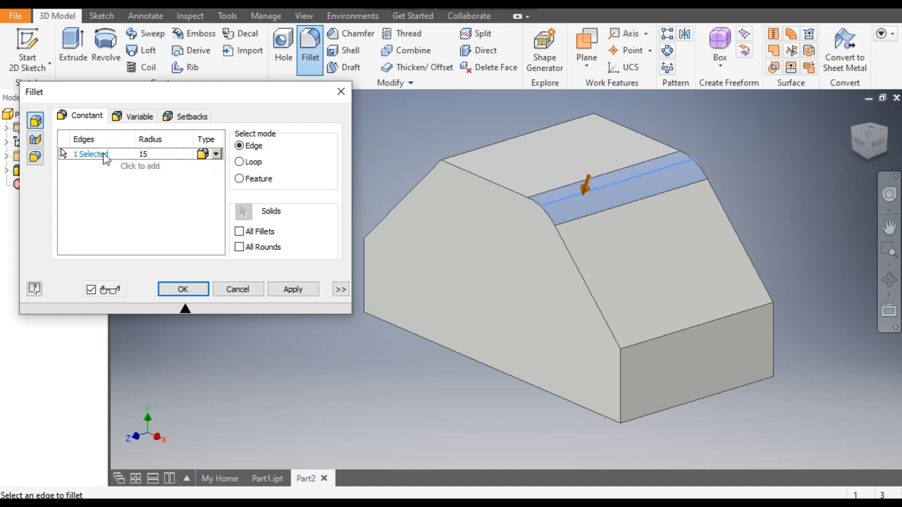
click(505, 141)
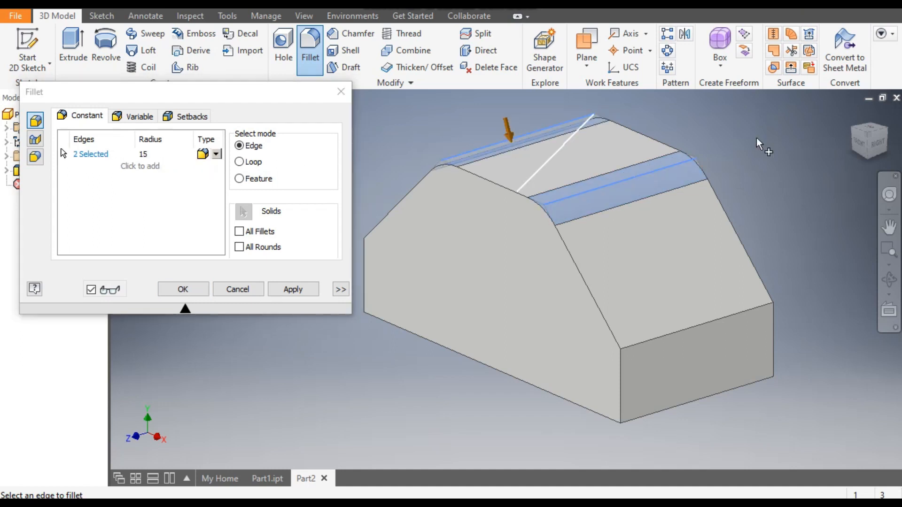
click(852, 129)
scroll(733, 167, down, 3)
scroll(731, 168, up, 8)
scroll(718, 185, down, 4)
middle_drag(719, 205, 669, 166)
click(293, 289)
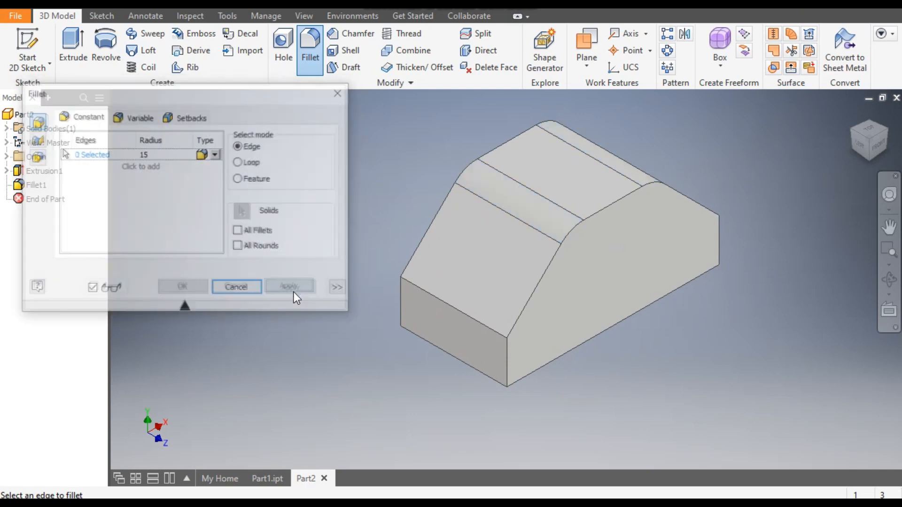
click(254, 291)
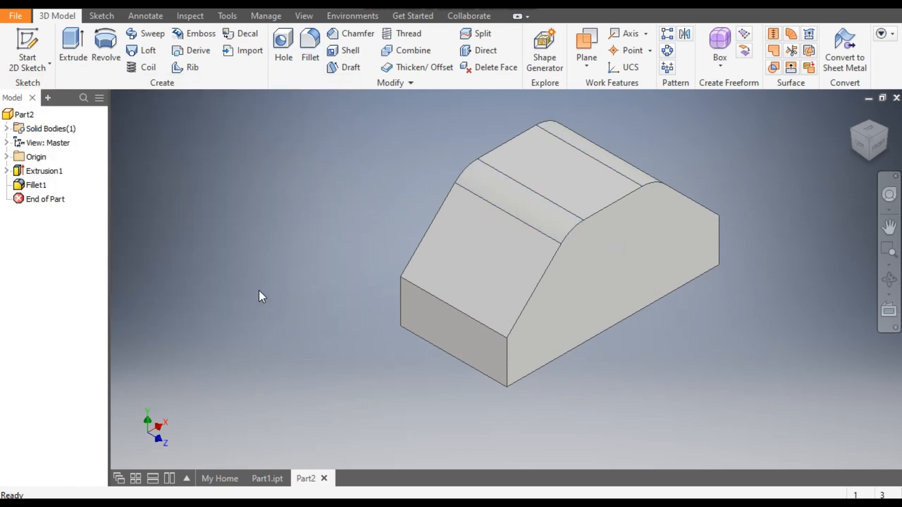
- Start a sketch on the block's top face and draw an 80 mm line running along the block's length
click(564, 159)
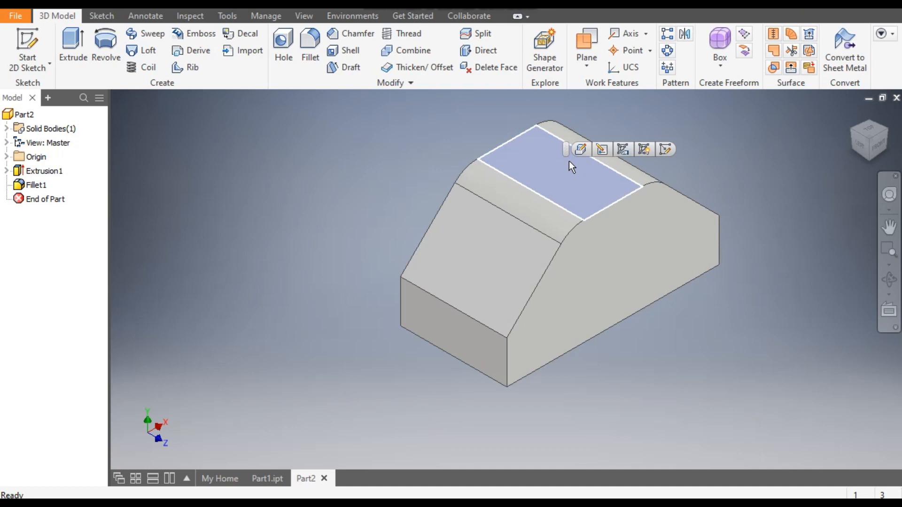
click(664, 148)
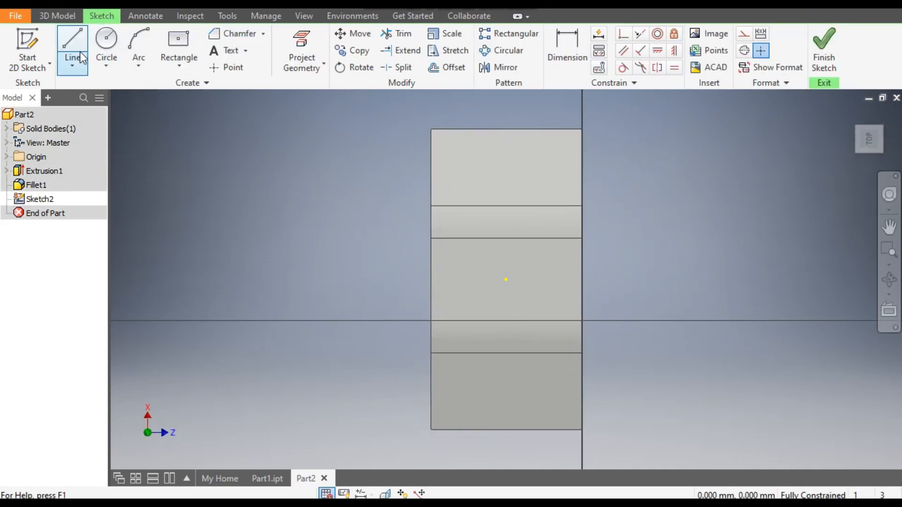
click(76, 37)
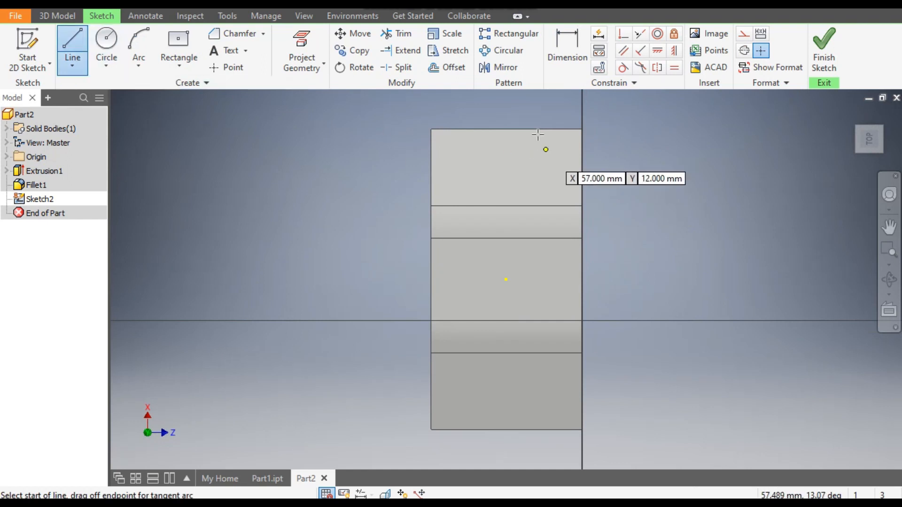
click(506, 109)
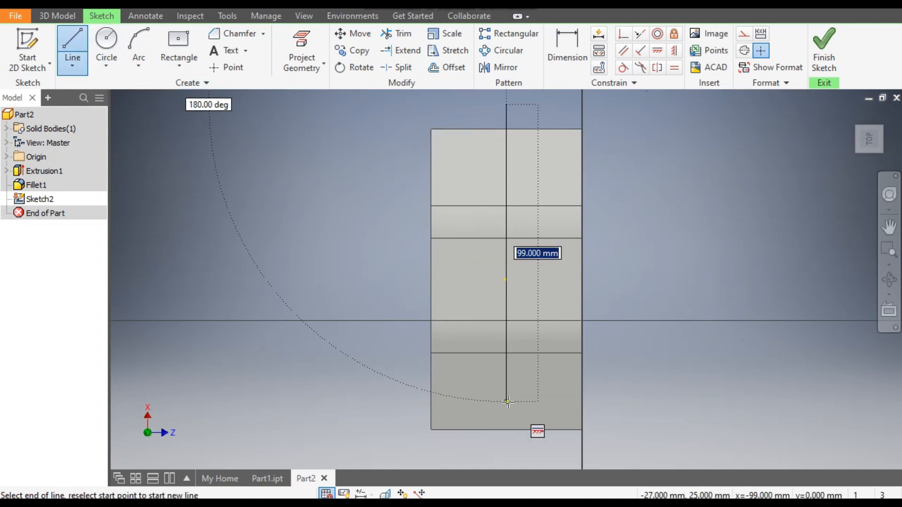
text(80)
key(Return)
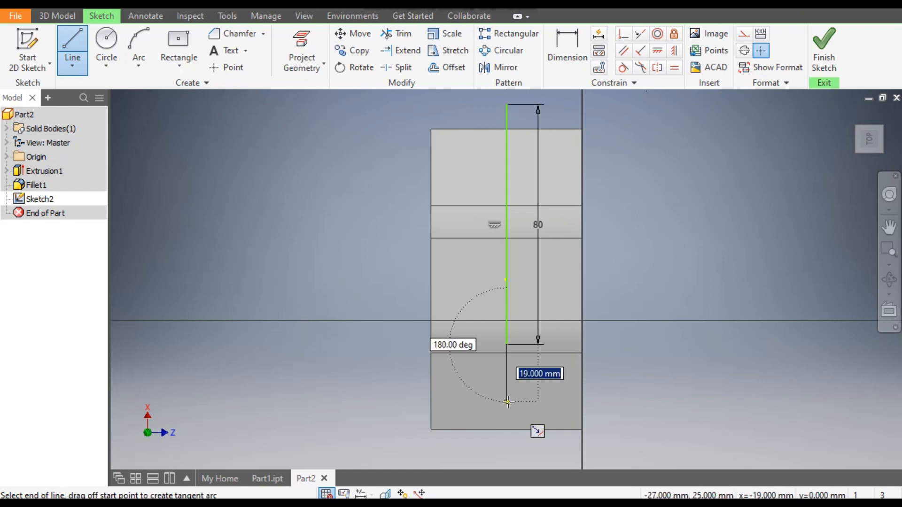
key(Escape)
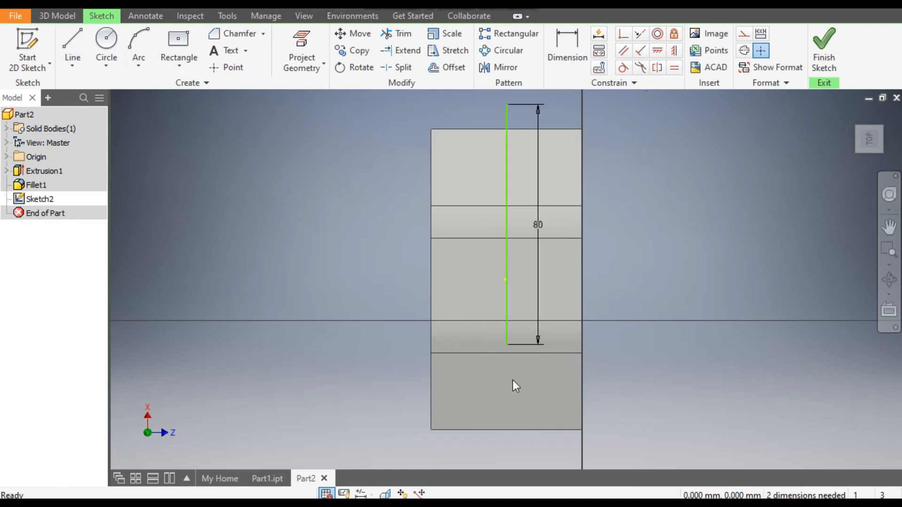
- Constrain the line's midpoint coincident with the top face's centre point and finish the sketch
drag(509, 252, 541, 254)
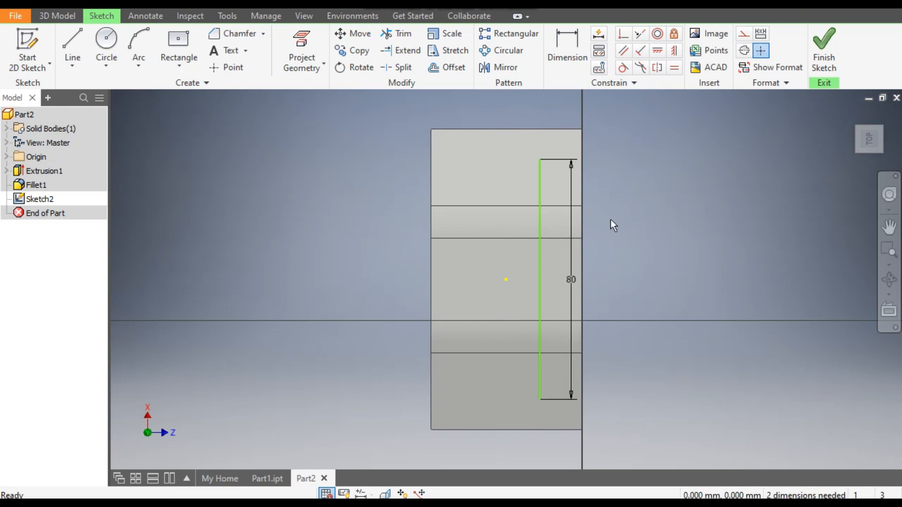
click(623, 34)
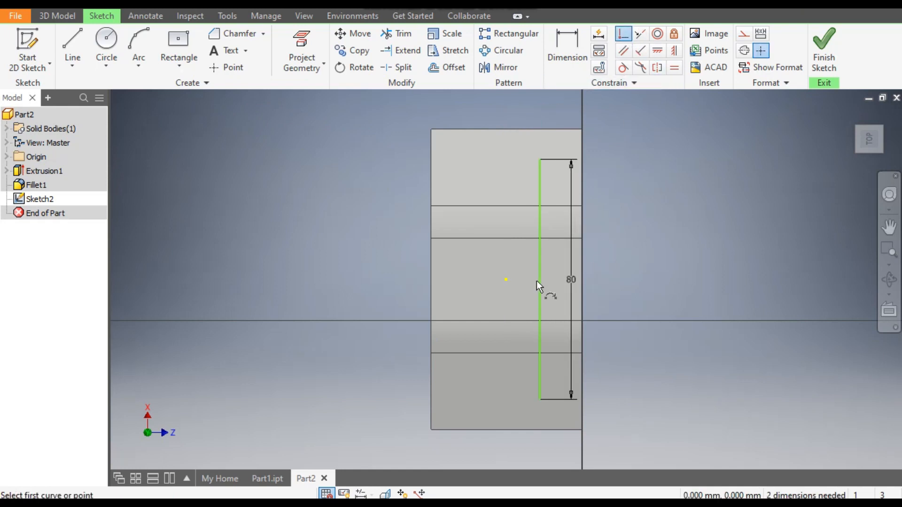
click(505, 281)
click(540, 280)
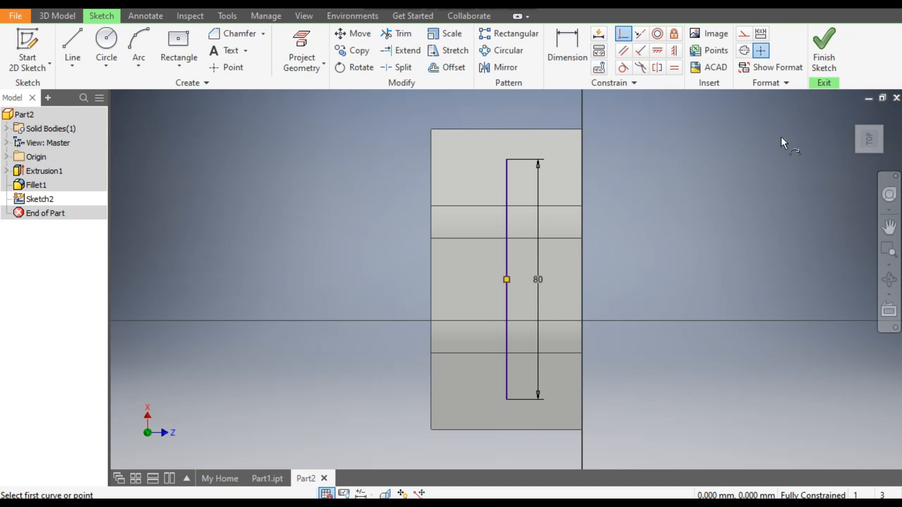
click(824, 45)
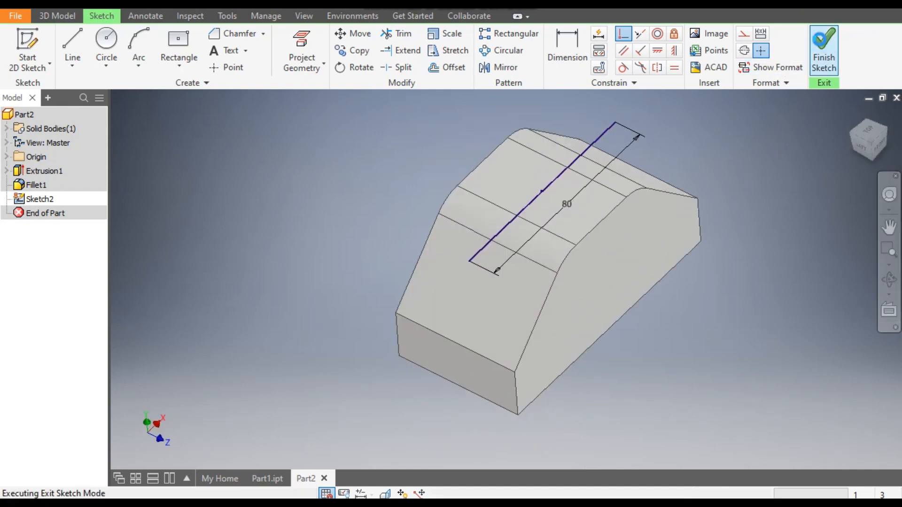
- In a new 3D sketch, create an intersection curve between the 80 mm line and the block's top, filleted and sloped faces
click(24, 64)
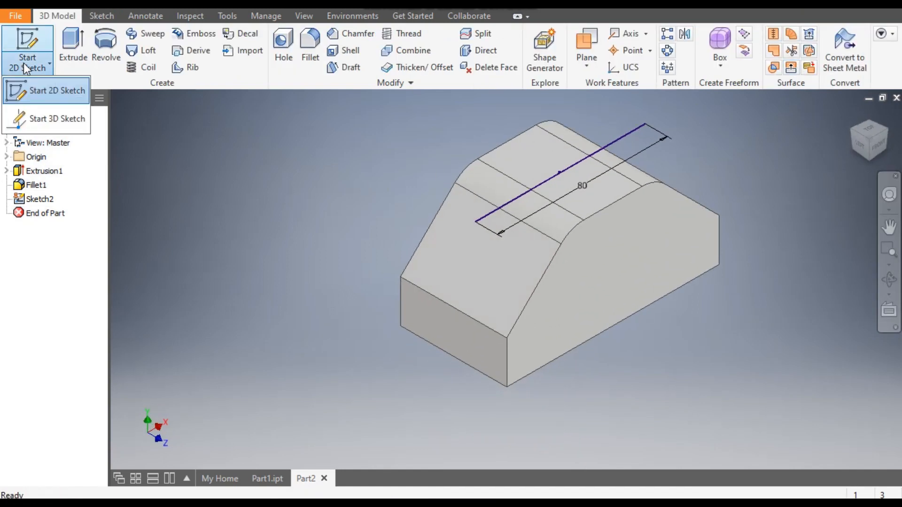
click(47, 123)
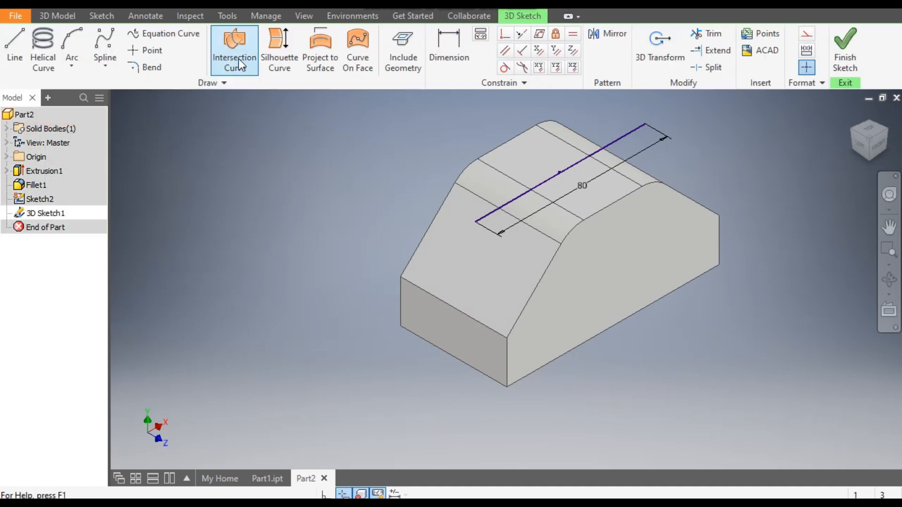
click(238, 58)
middle_drag(389, 150, 418, 160)
click(652, 146)
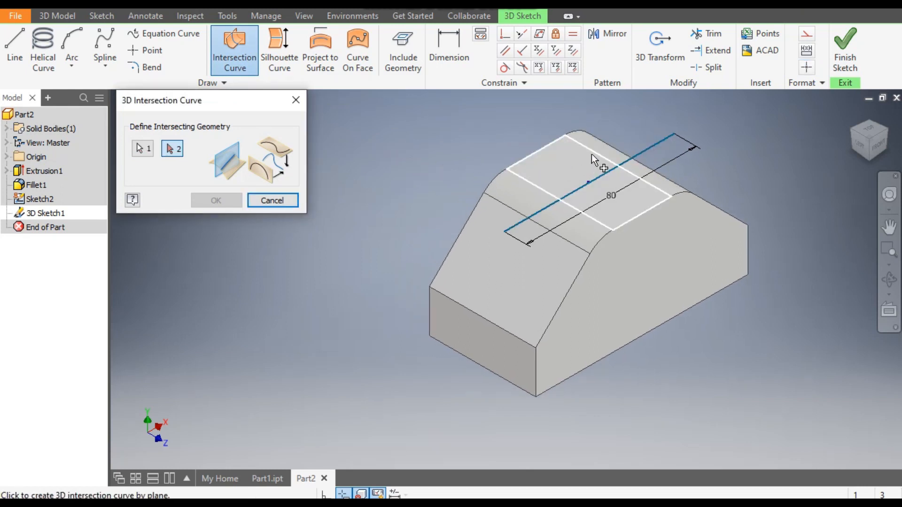
click(493, 262)
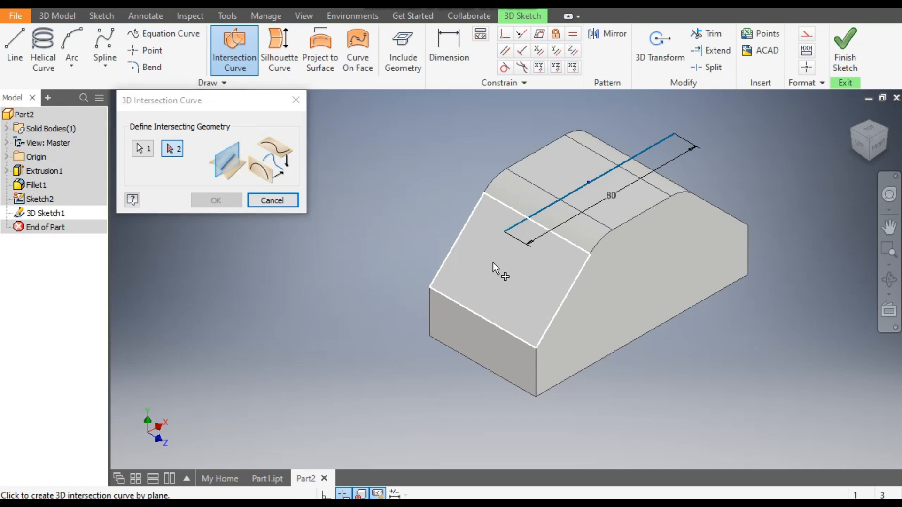
click(510, 184)
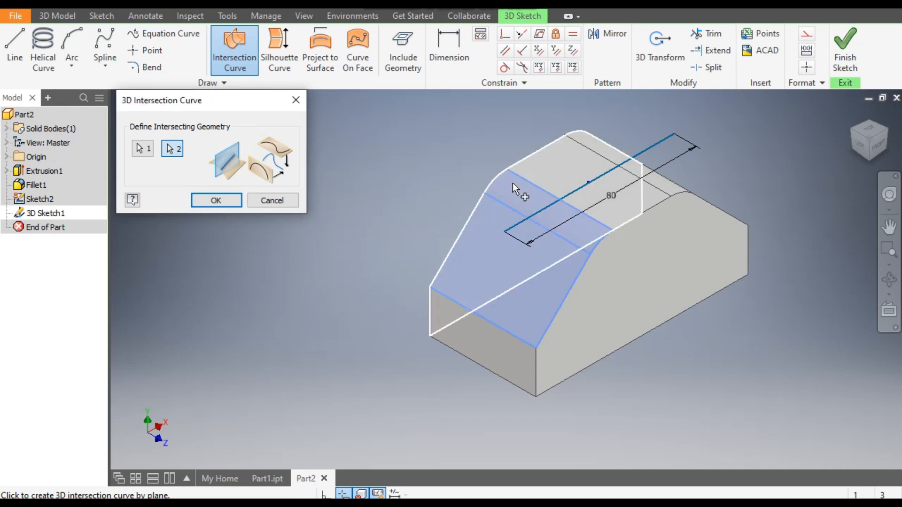
click(542, 155)
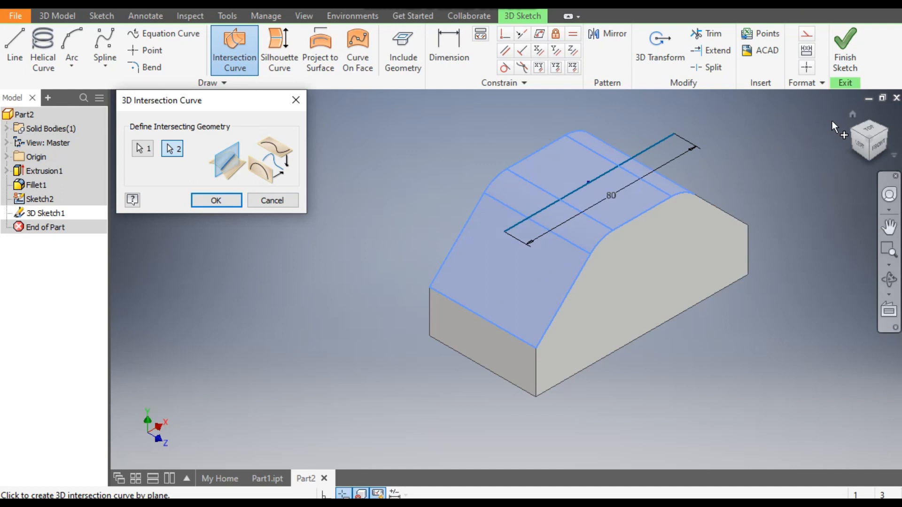
drag(882, 143, 880, 148)
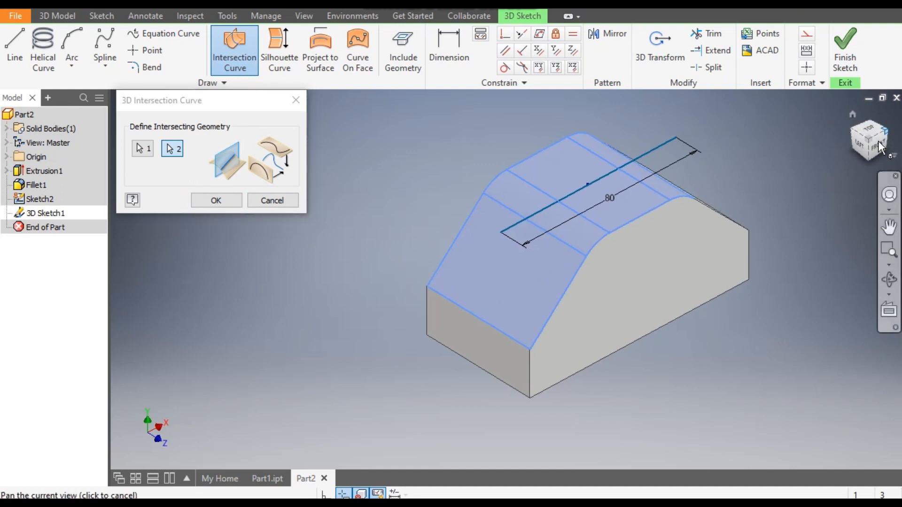
click(881, 149)
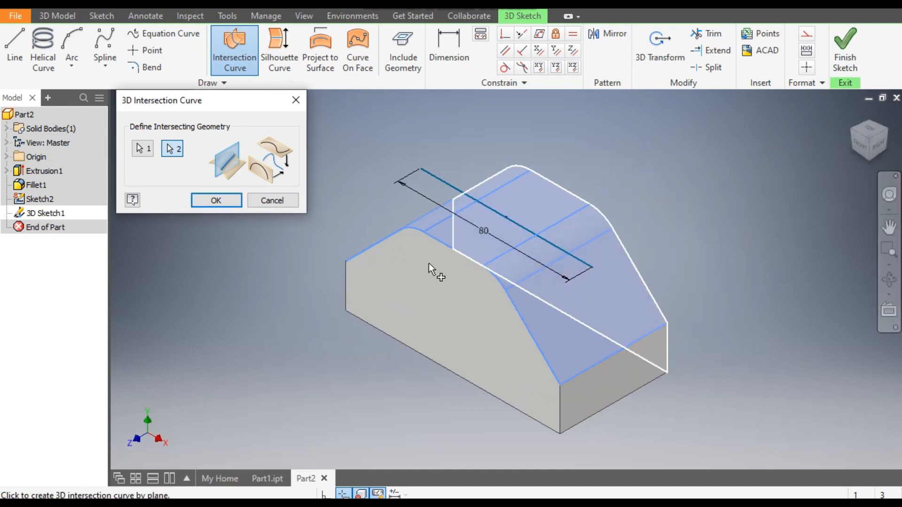
click(224, 201)
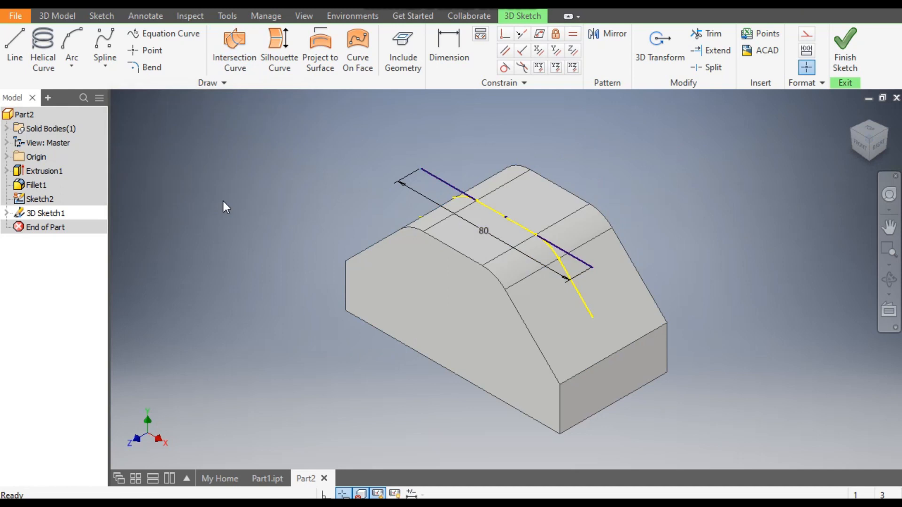
- Finish the 3D sketch and hide the 2D sketch containing the 80 mm line
click(435, 182)
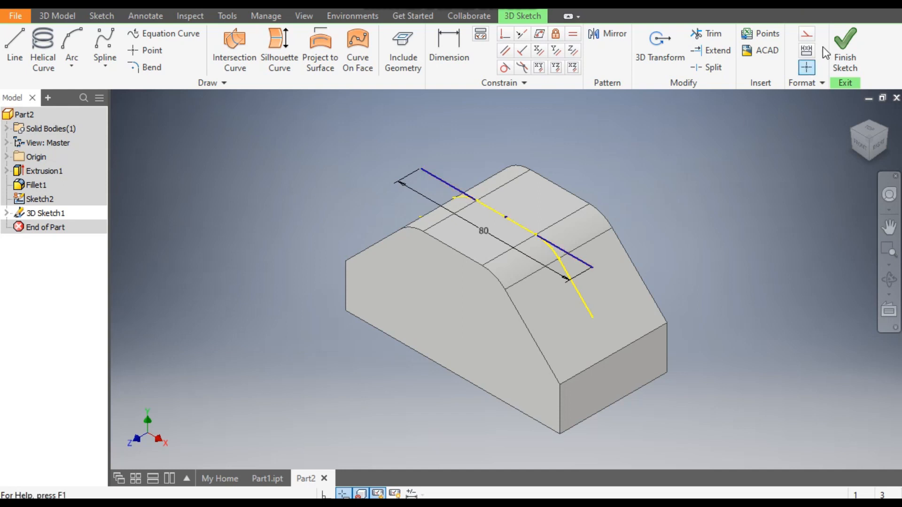
click(841, 43)
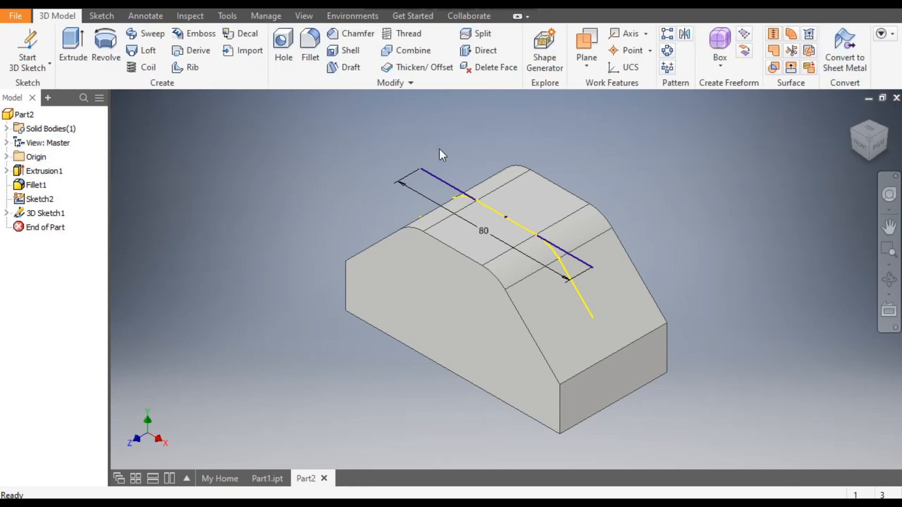
click(444, 181)
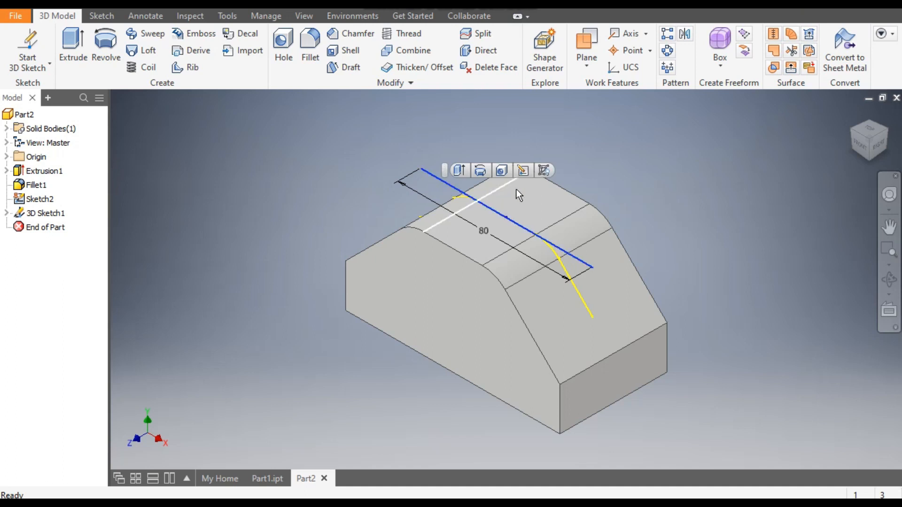
click(545, 170)
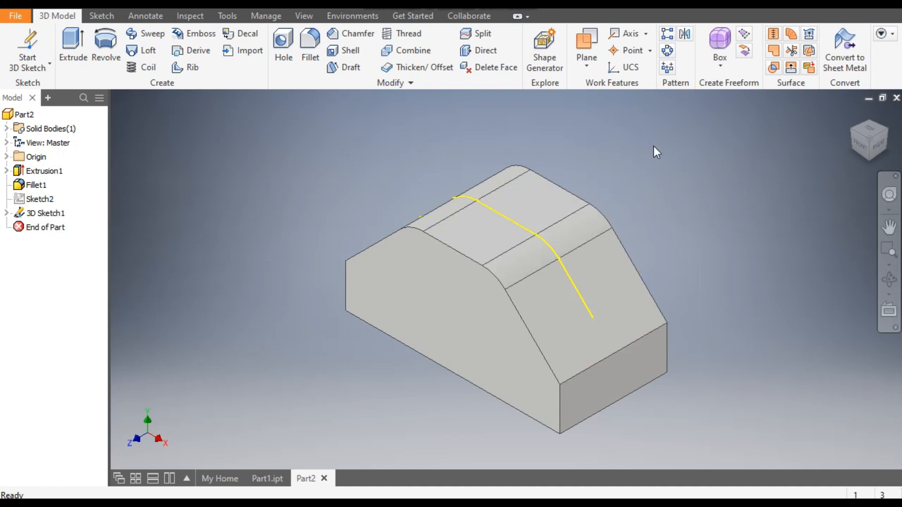
- Create a work plane at the curve's end point on the sloped face, perpendicular to the curve's straight end segment
click(586, 44)
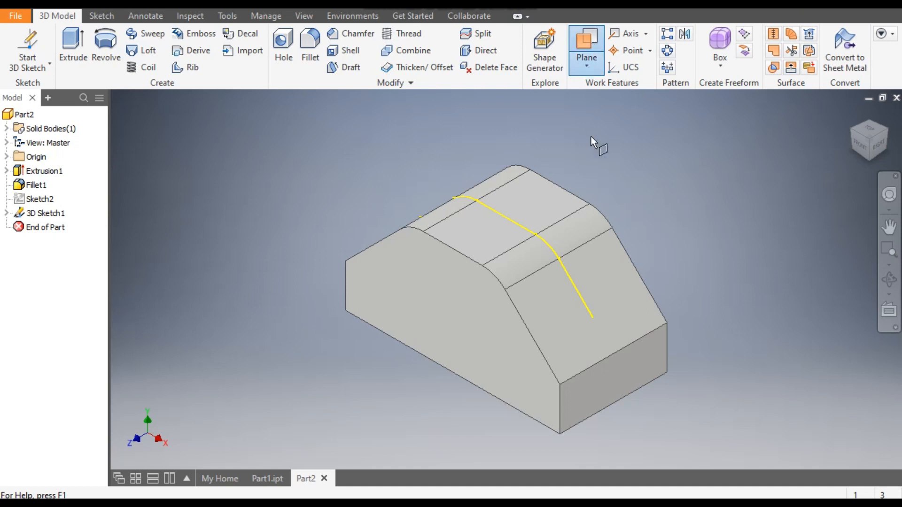
click(591, 317)
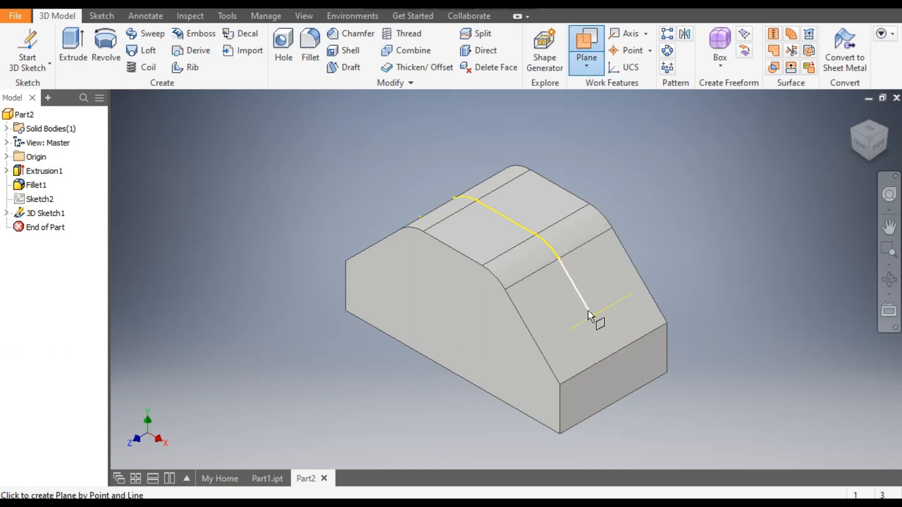
click(588, 311)
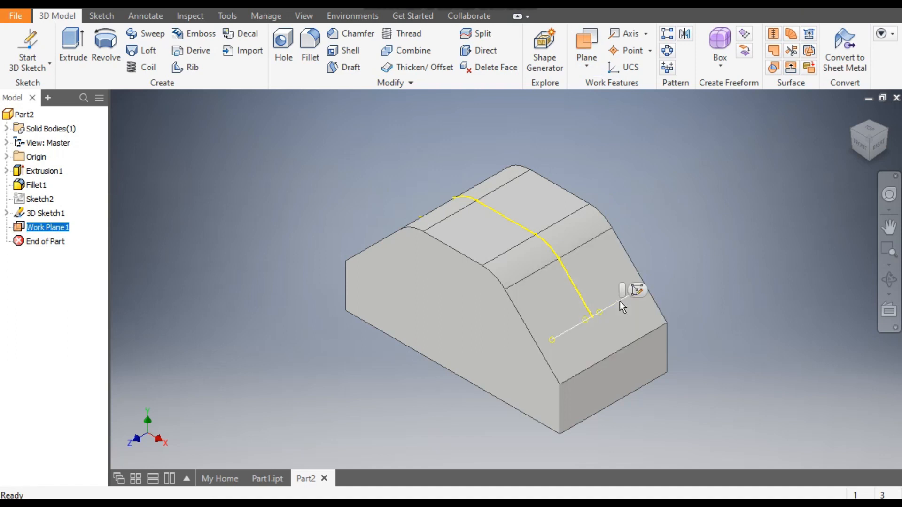
- Sketch a 15 mm diameter circle on the new work plane, centred on the curve's end point, and finish the sketch
click(869, 159)
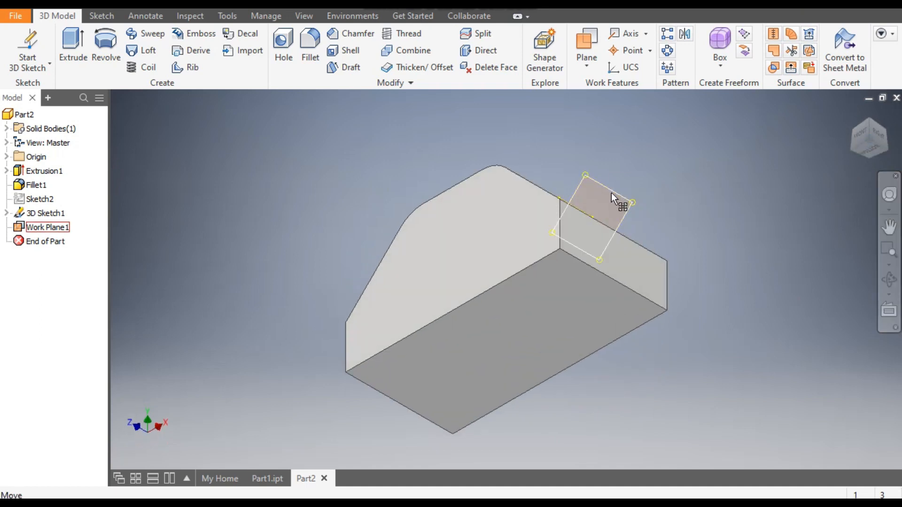
click(610, 193)
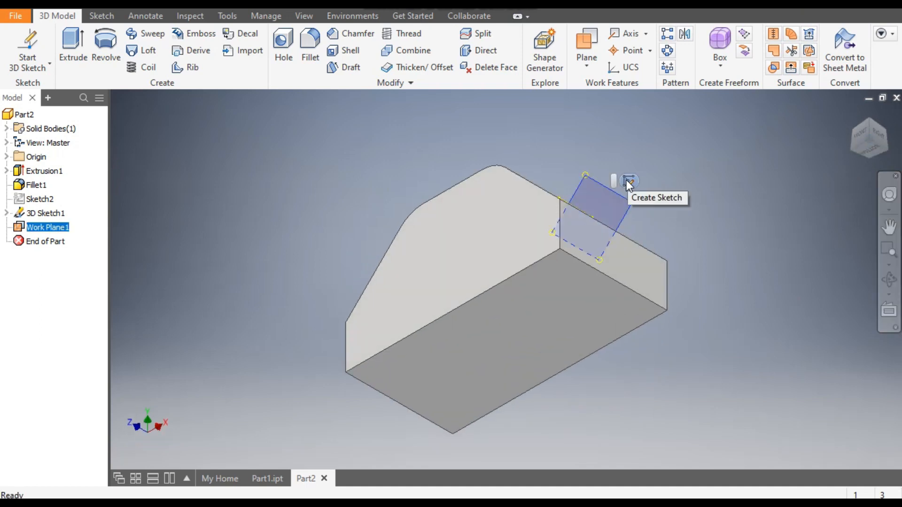
key(s)
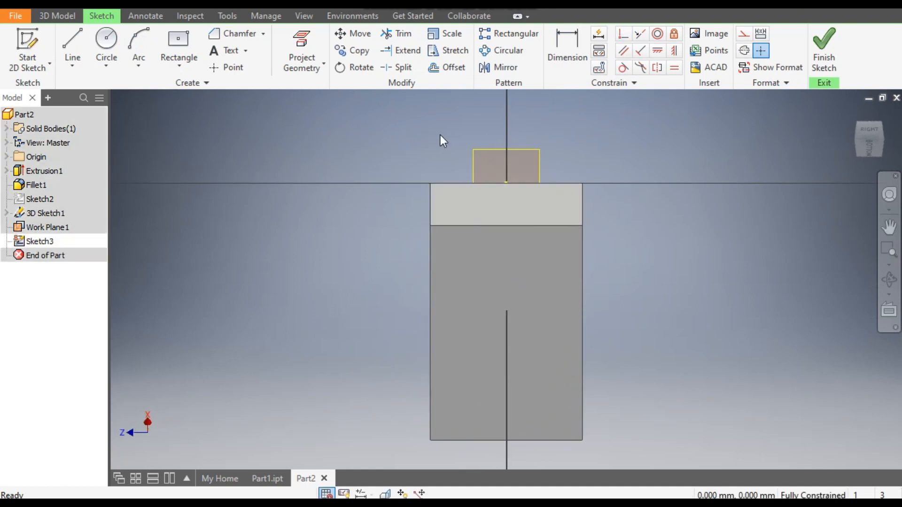
click(301, 42)
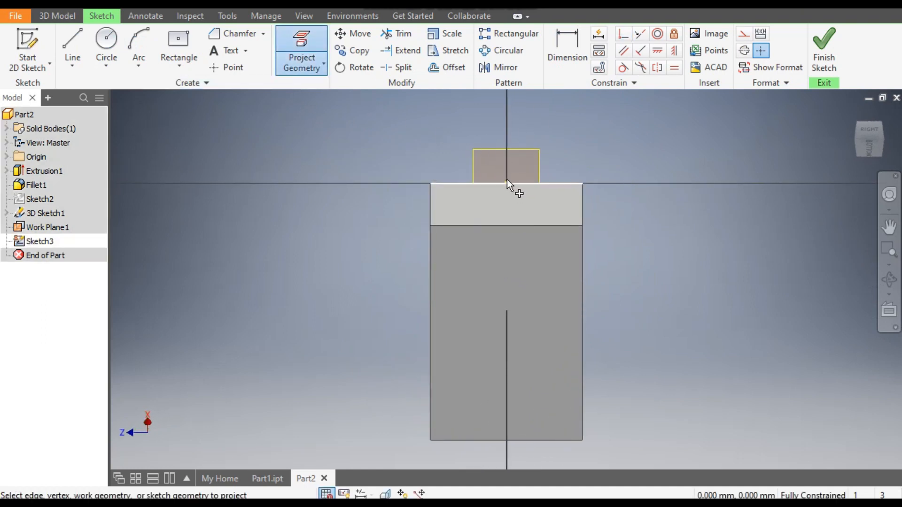
mouse_move(512, 179)
middle_down()
mouse_move(578, 222)
mouse_move(625, 217)
middle_up()
scroll(596, 250, down, 2)
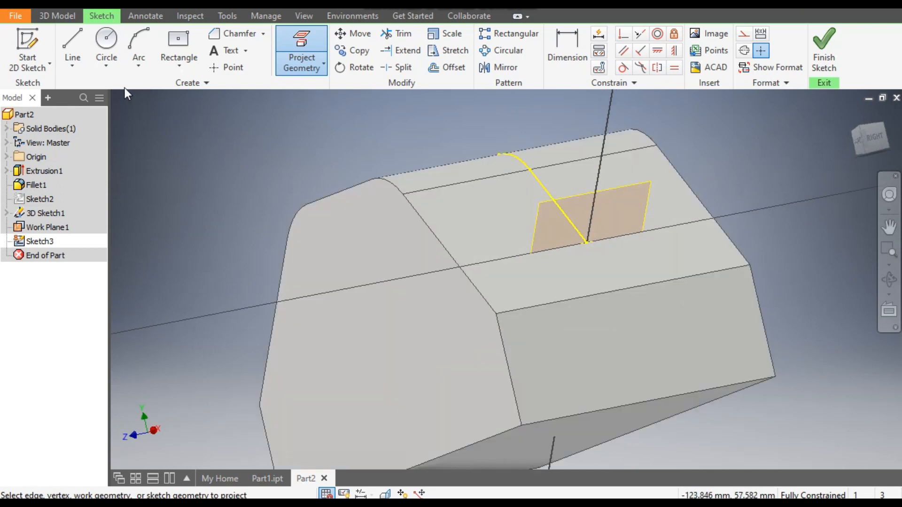
click(106, 41)
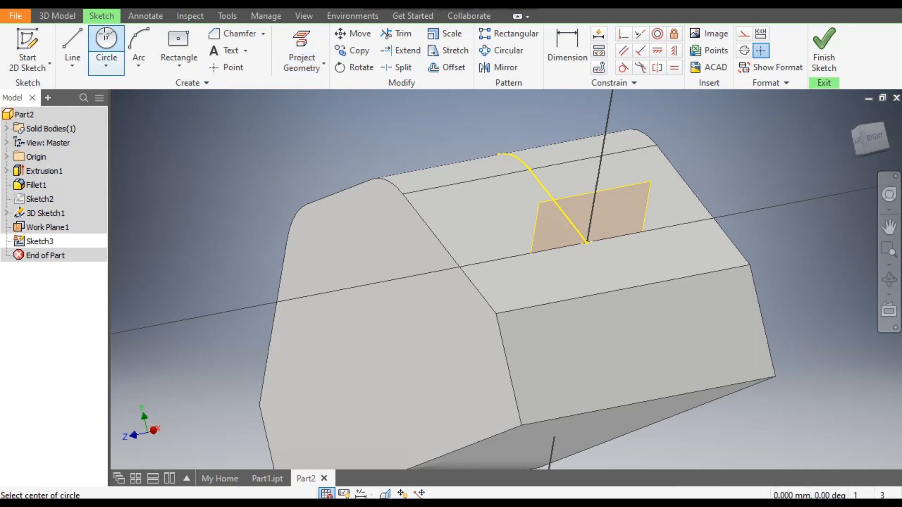
click(587, 243)
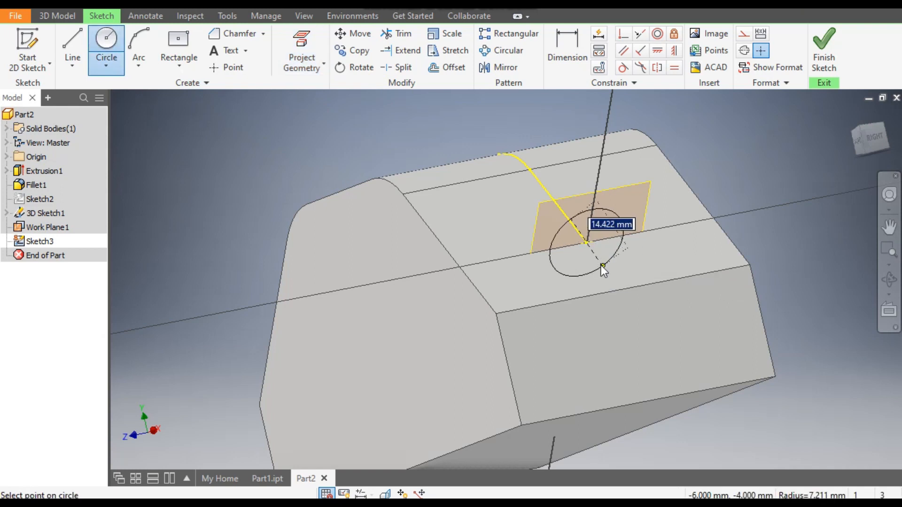
click(601, 265)
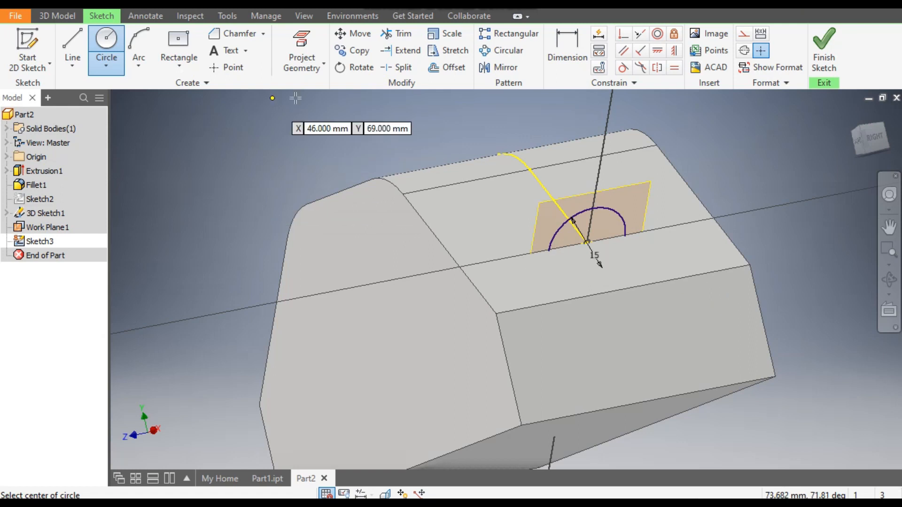
click(824, 50)
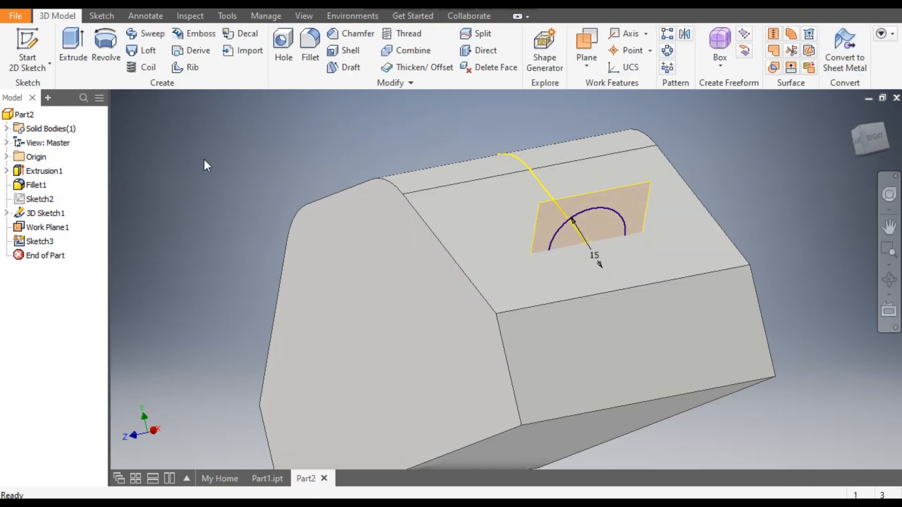
- Cut a channel into the block by sweeping the 15 mm circle along the 3D intersection curve
click(72, 46)
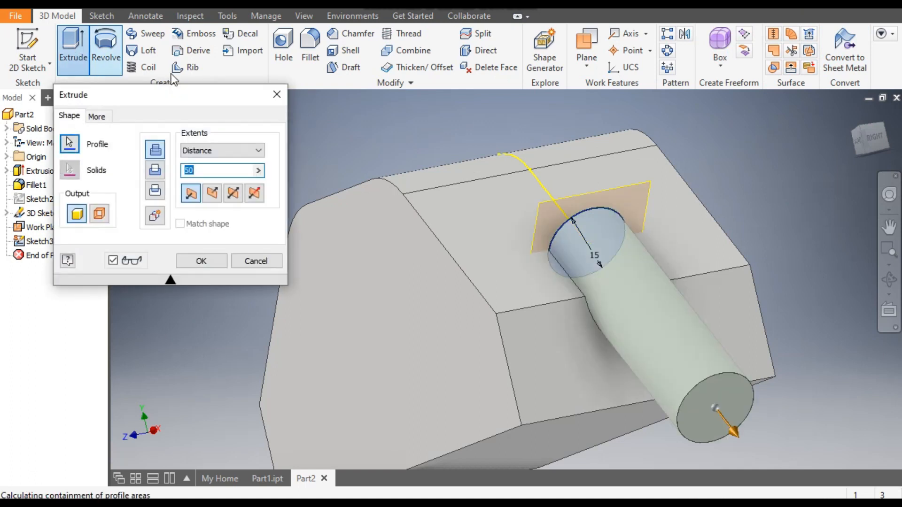
click(278, 94)
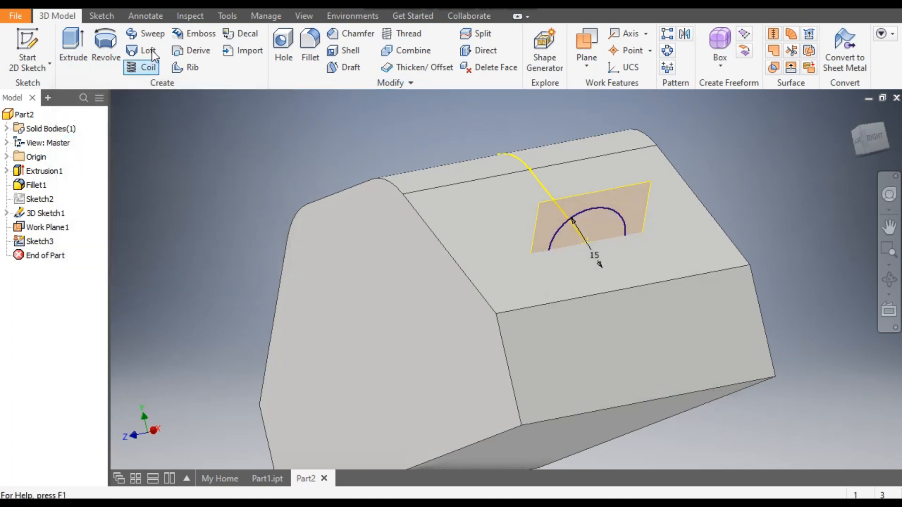
click(148, 38)
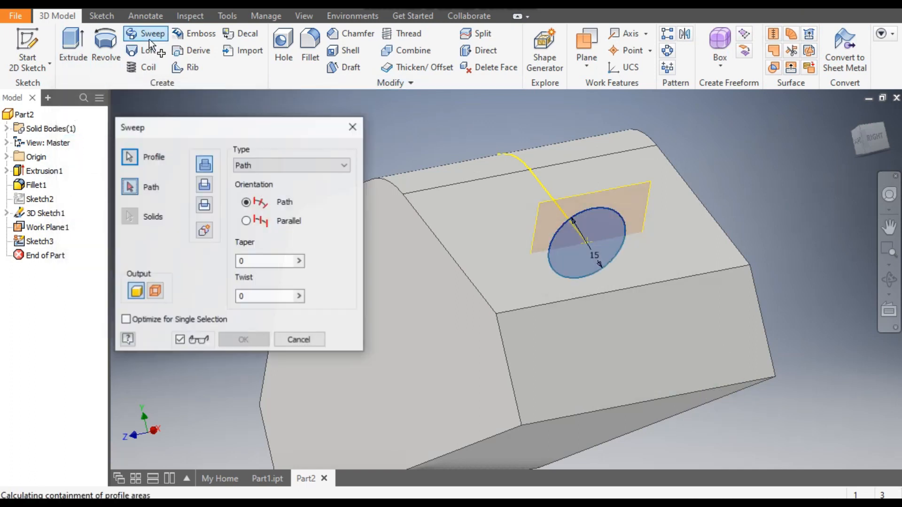
click(540, 183)
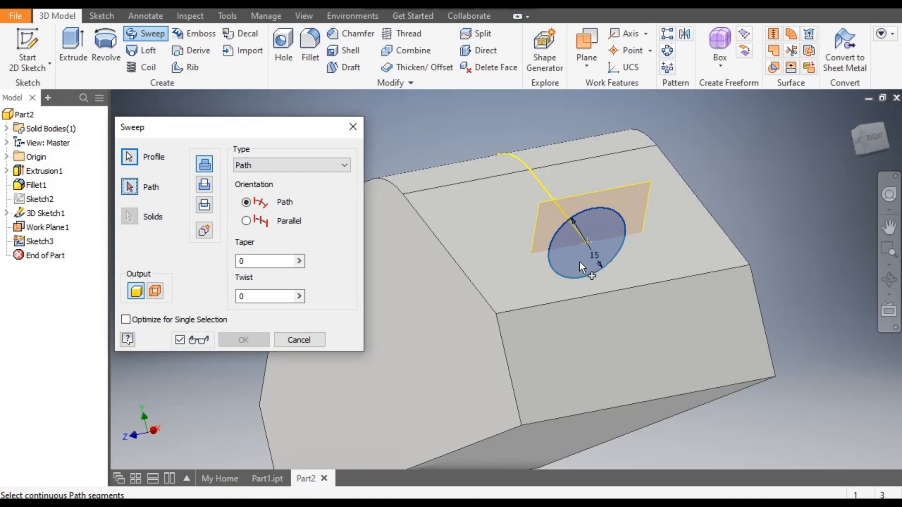
click(550, 191)
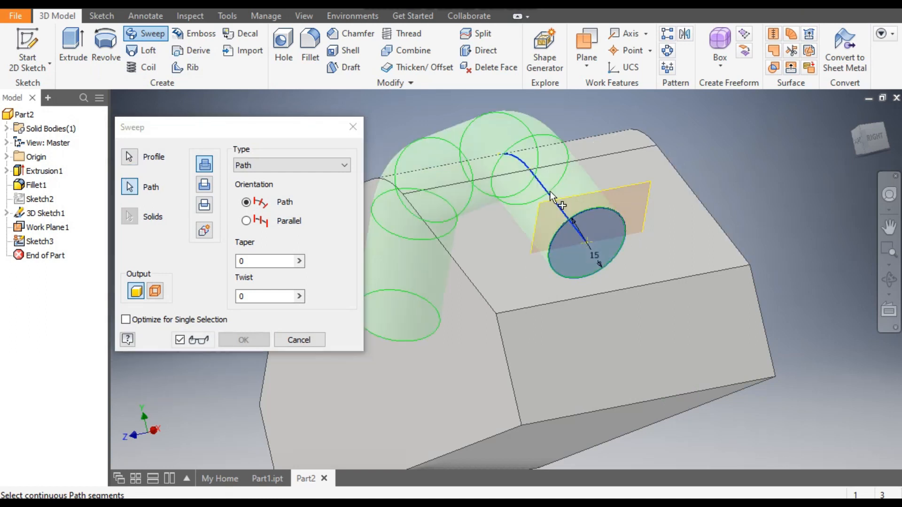
scroll(577, 174, down, 2)
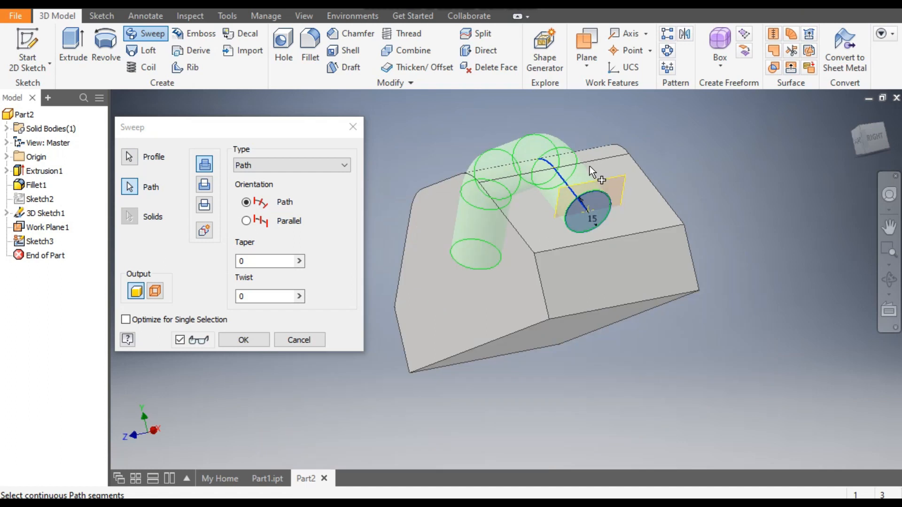
click(207, 188)
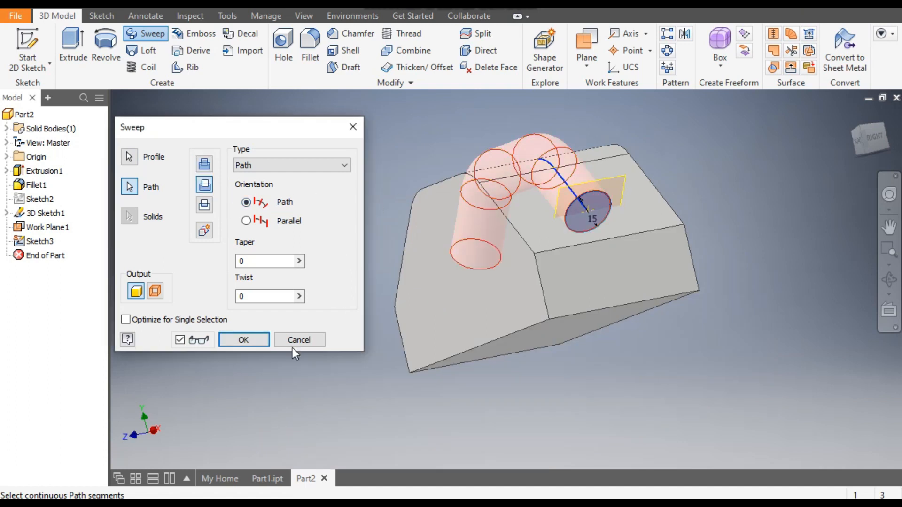
click(243, 339)
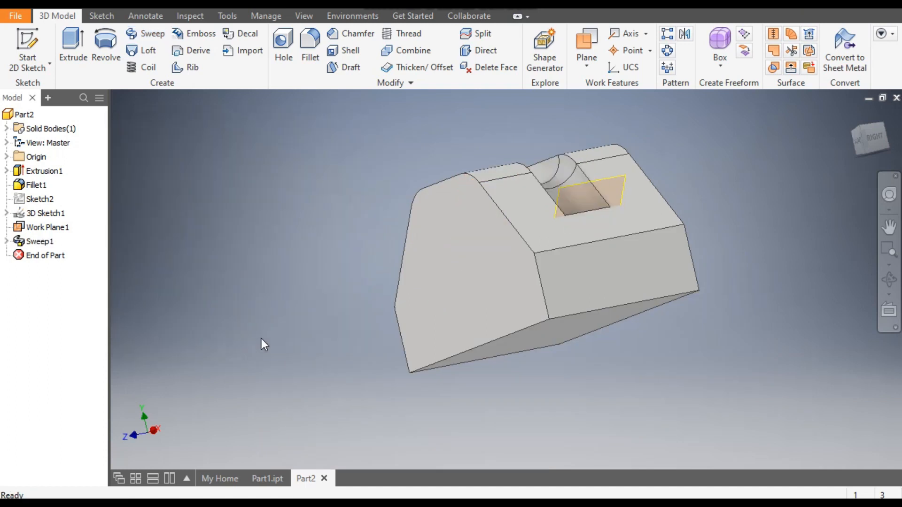
- Fillet the bottom edge at each of the two ends of the swept channel with a 7.5 mm radius
click(859, 127)
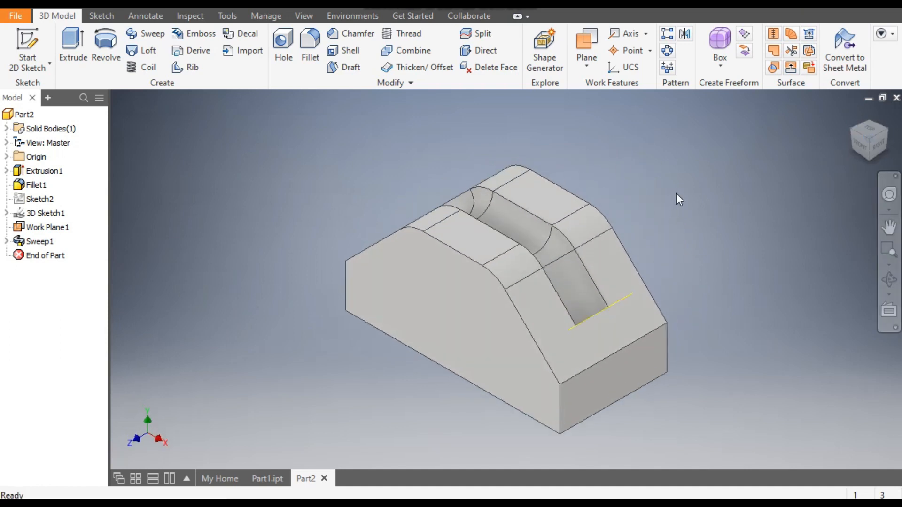
click(847, 131)
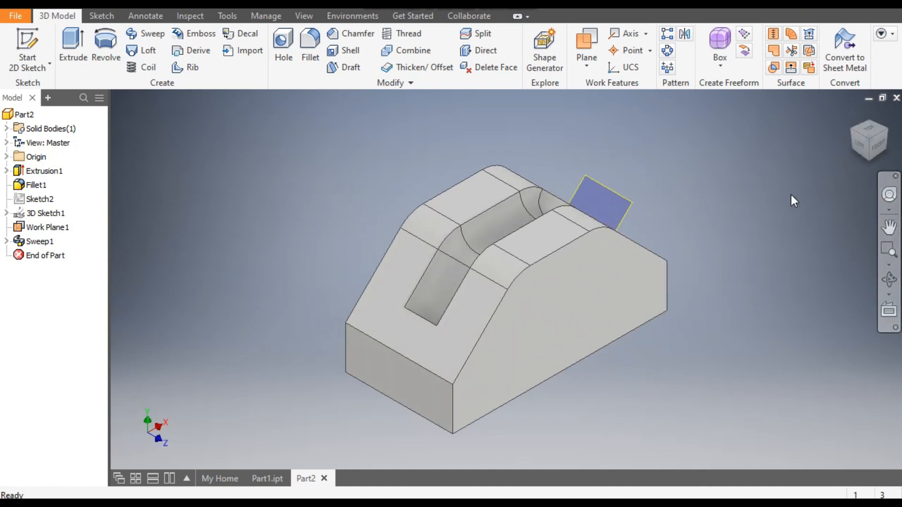
click(314, 41)
click(142, 158)
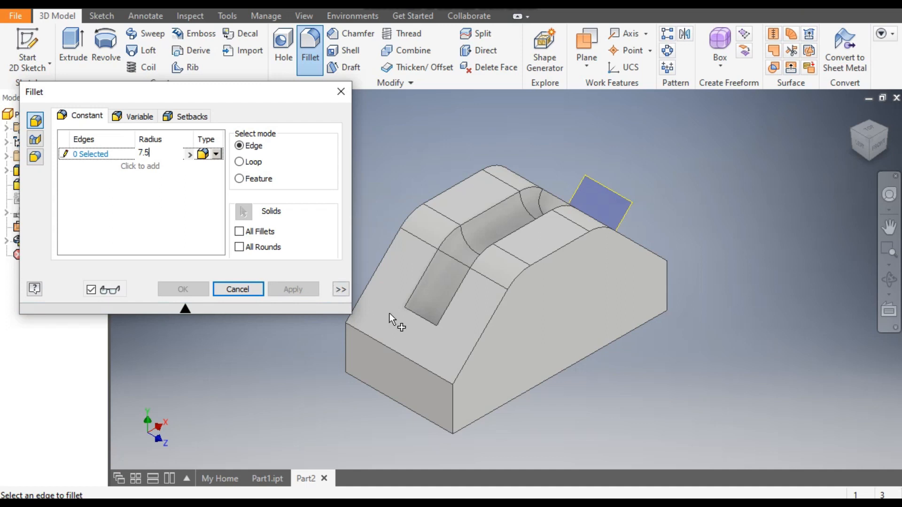
click(892, 130)
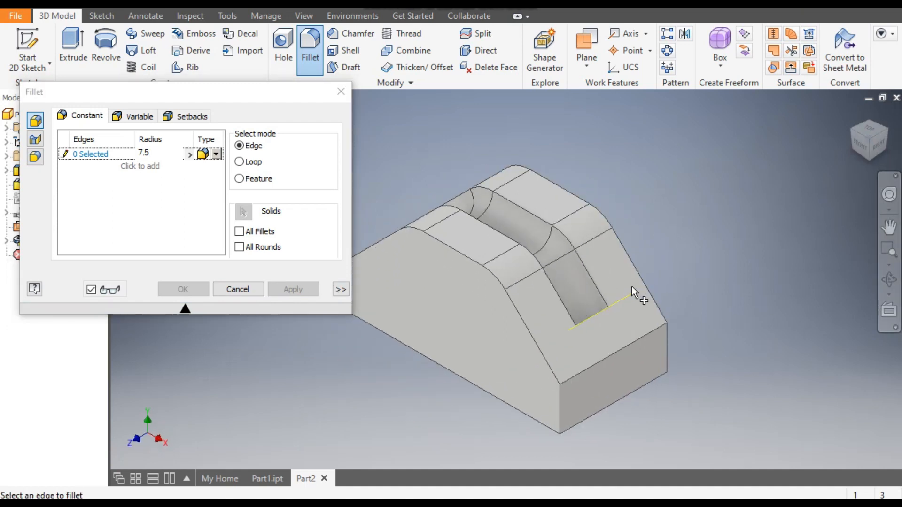
shift+middle_drag(626, 297, 606, 324)
click(613, 334)
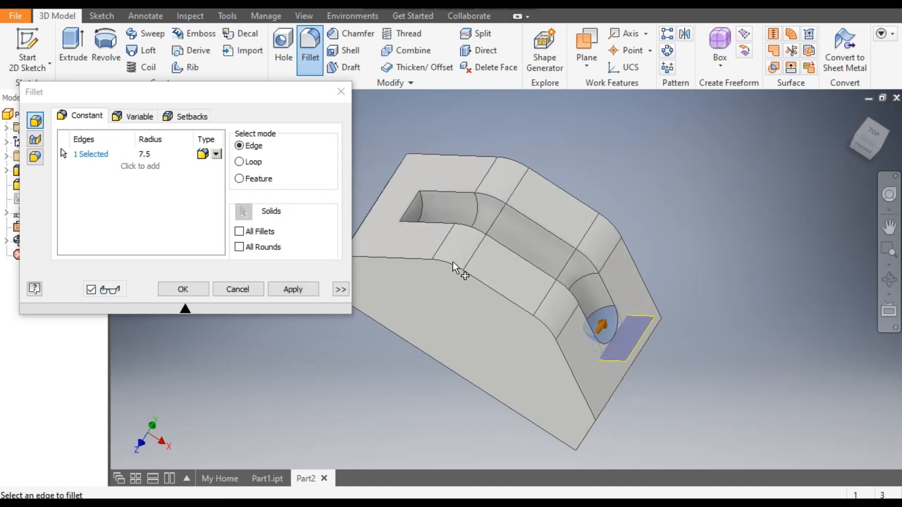
click(422, 212)
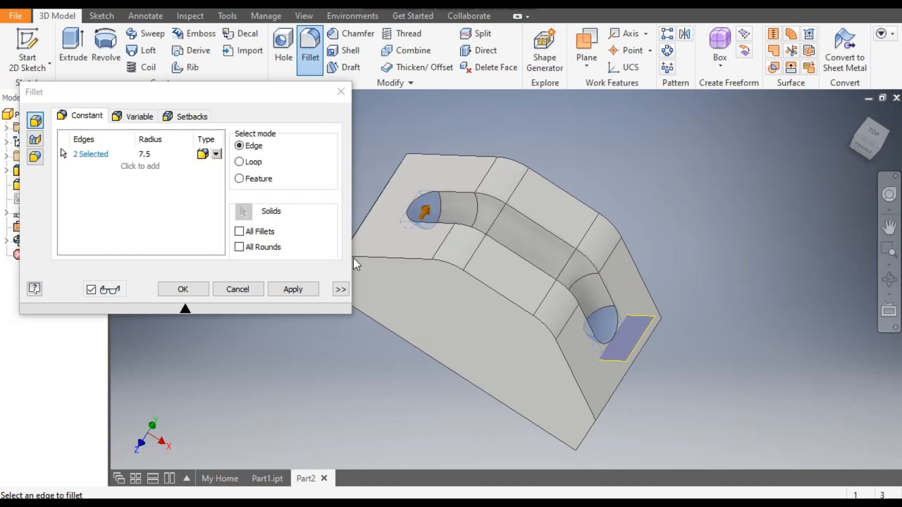
click(296, 289)
- Round the whole upper rim of the channel with a 5 mm fillet and finish the Fillet command
click(143, 154)
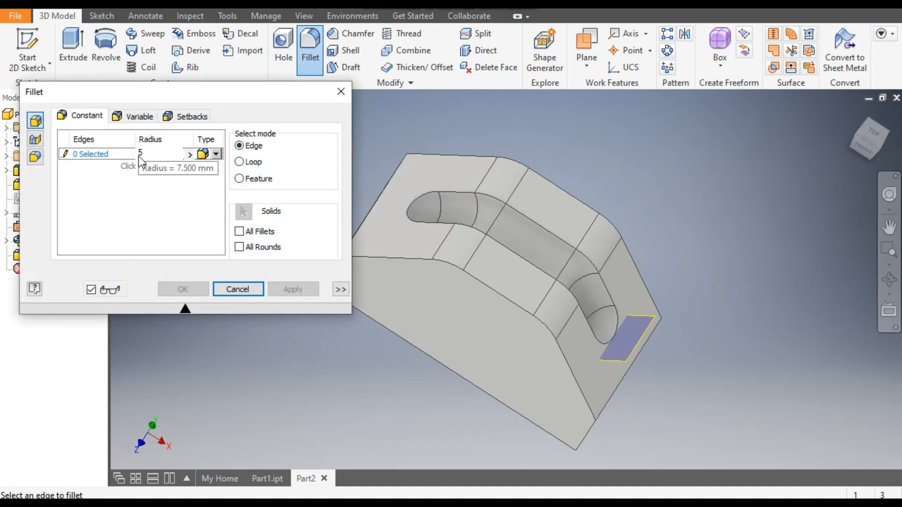
click(100, 156)
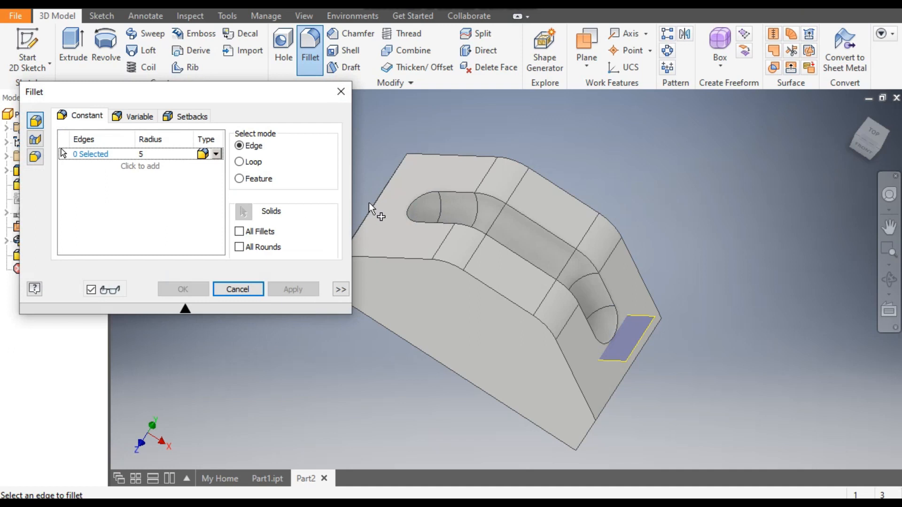
click(457, 190)
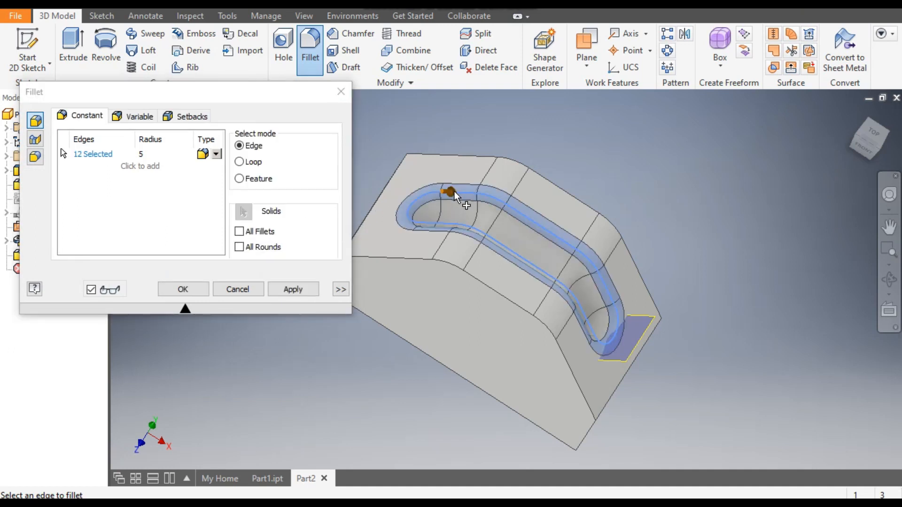
click(292, 292)
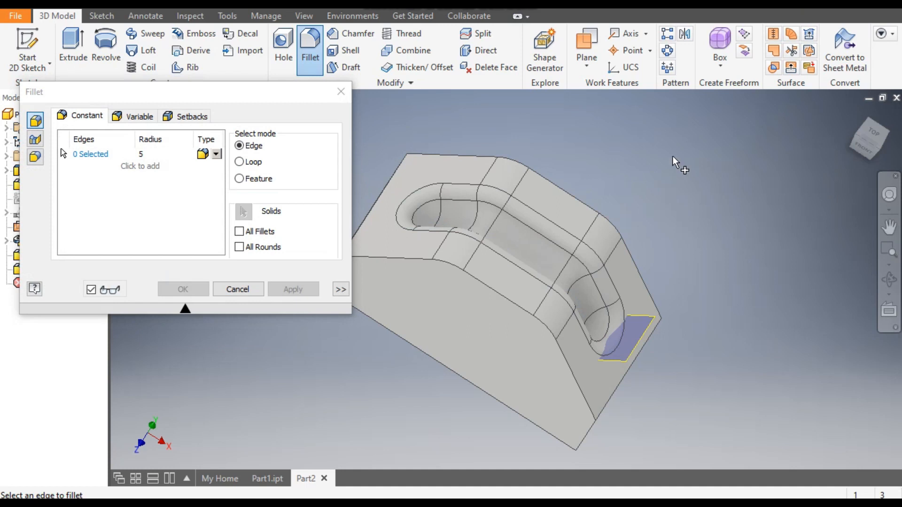
click(254, 291)
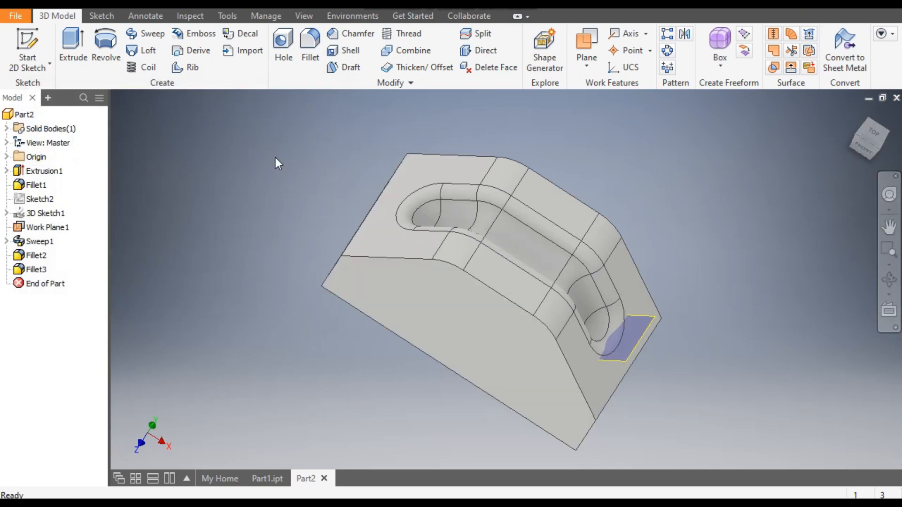
- Shell the block to a 1 mm wall, removing both side faces, both vertical end faces and the bottom face
click(349, 52)
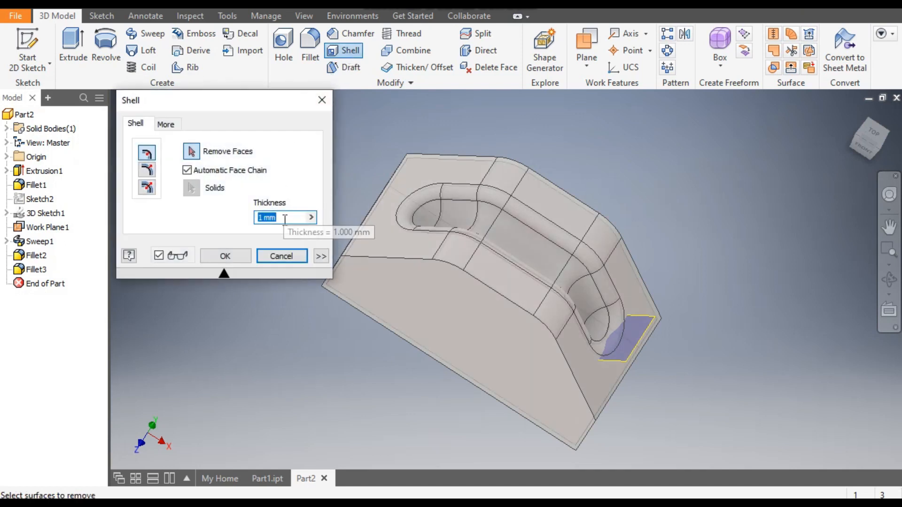
click(477, 299)
click(863, 153)
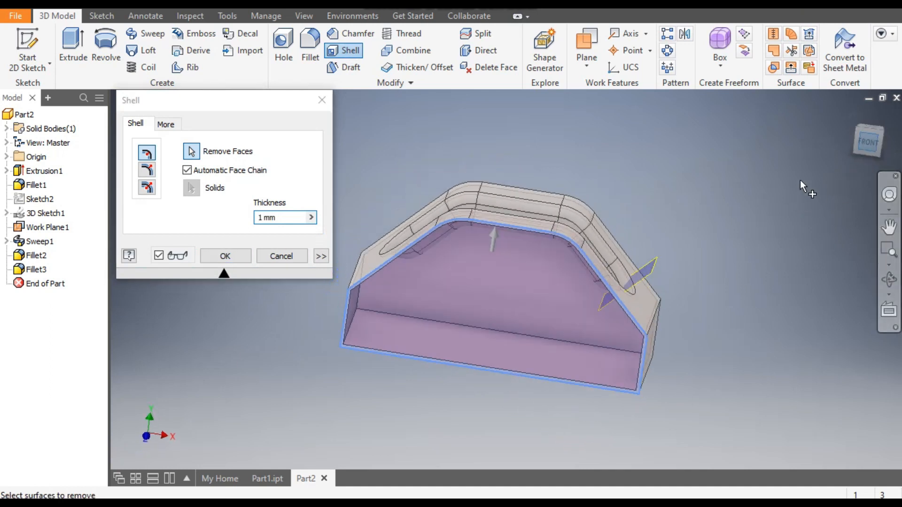
click(855, 127)
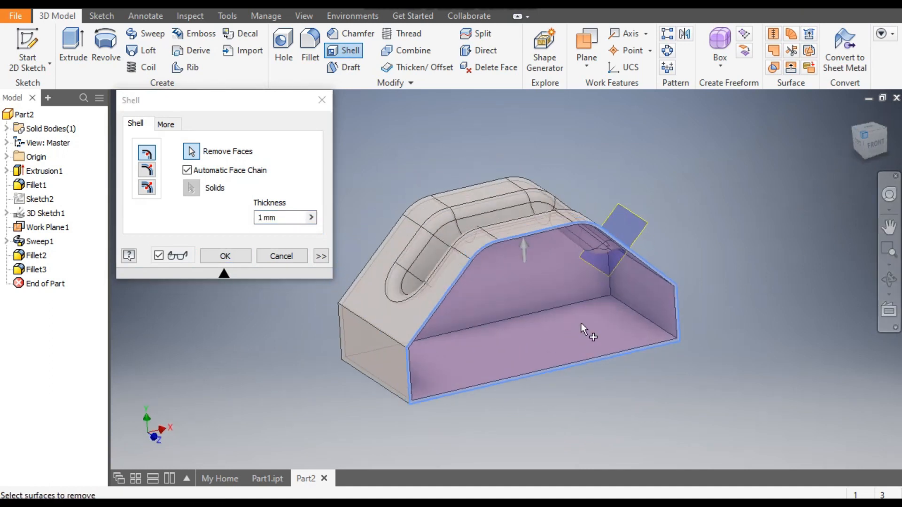
click(399, 396)
drag(850, 130, 770, 166)
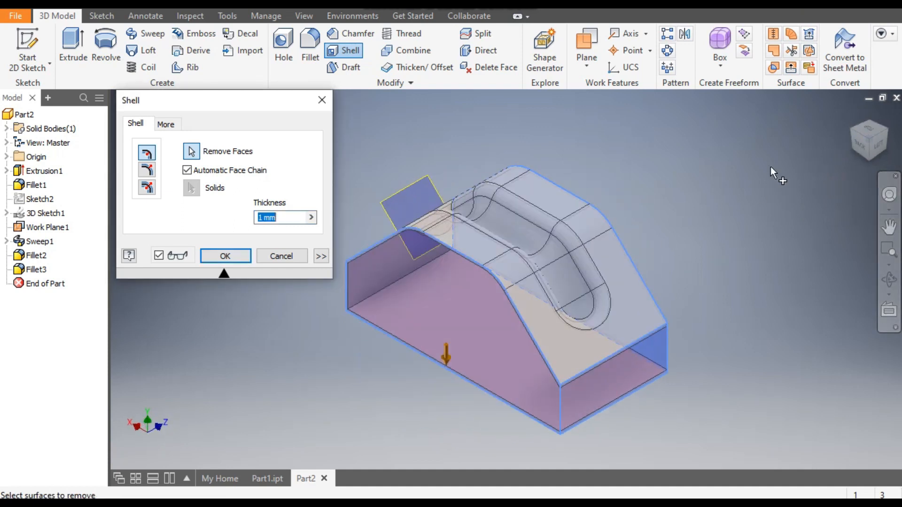
click(851, 128)
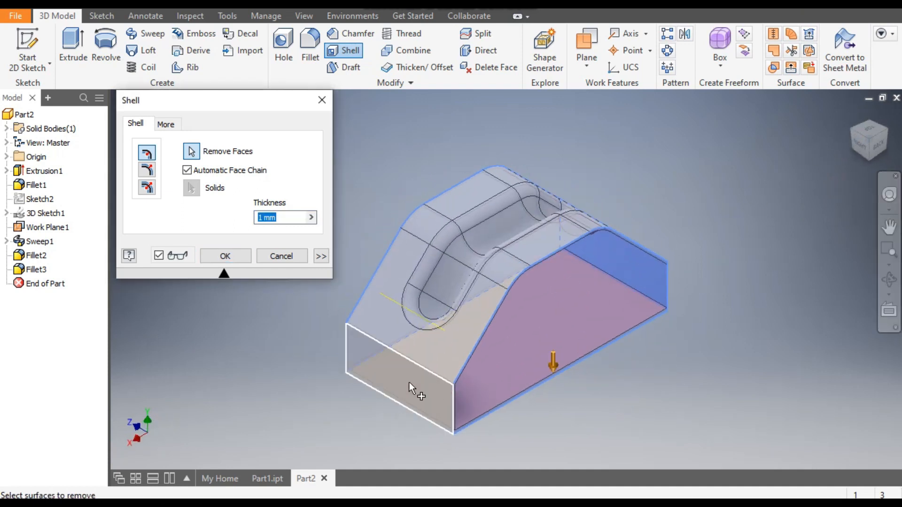
click(409, 383)
shift+middle_drag(686, 352, 542, 325)
click(542, 325)
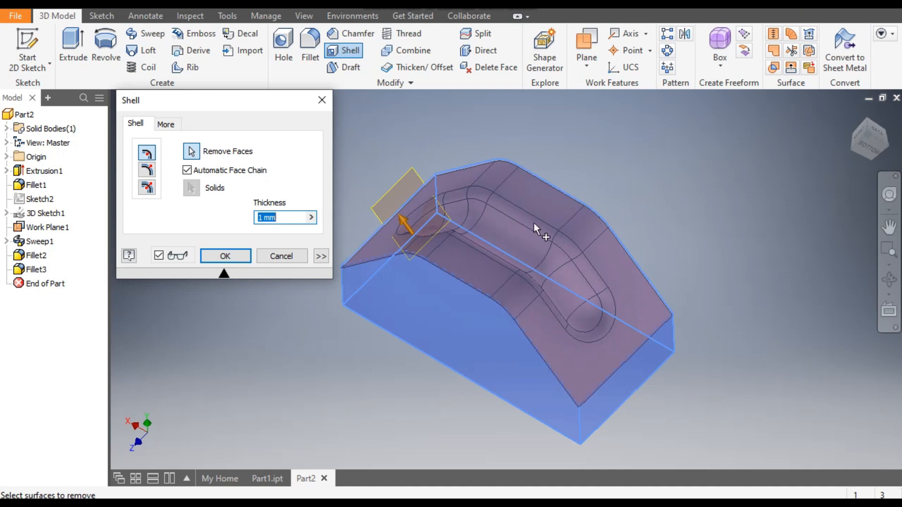
click(868, 120)
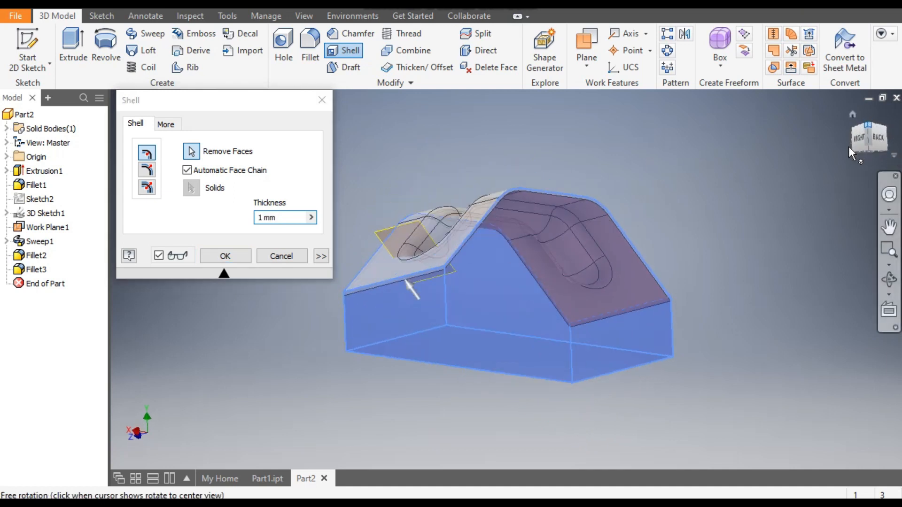
click(223, 253)
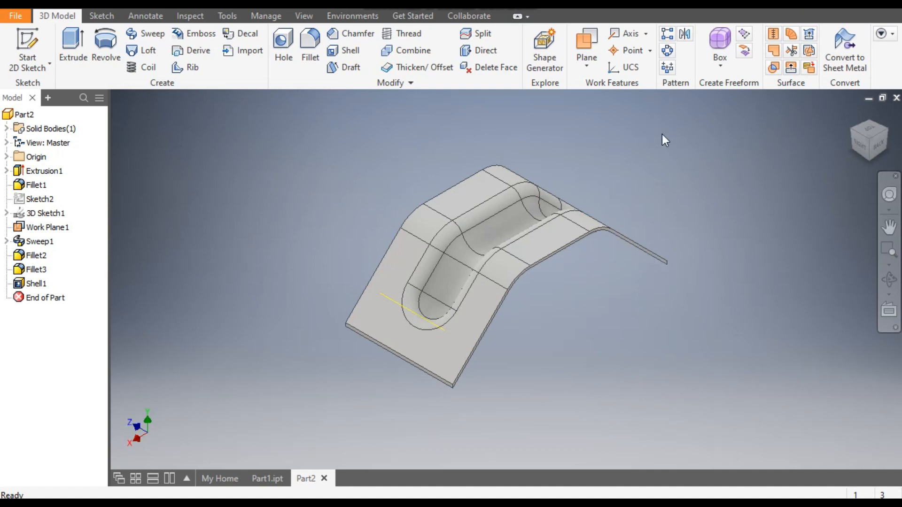
- Convert the part to sheet metal with the flat top face as base, overriding the rule's thickness with 1 mm
click(843, 46)
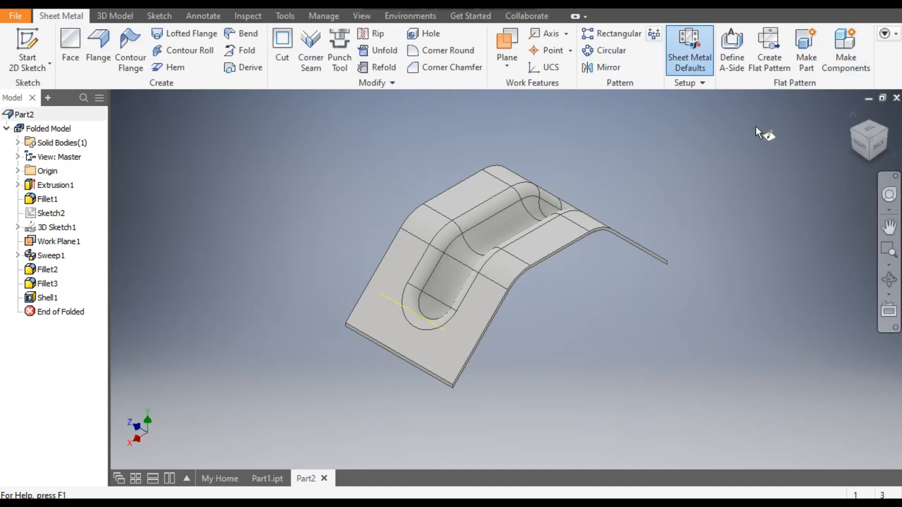
click(476, 190)
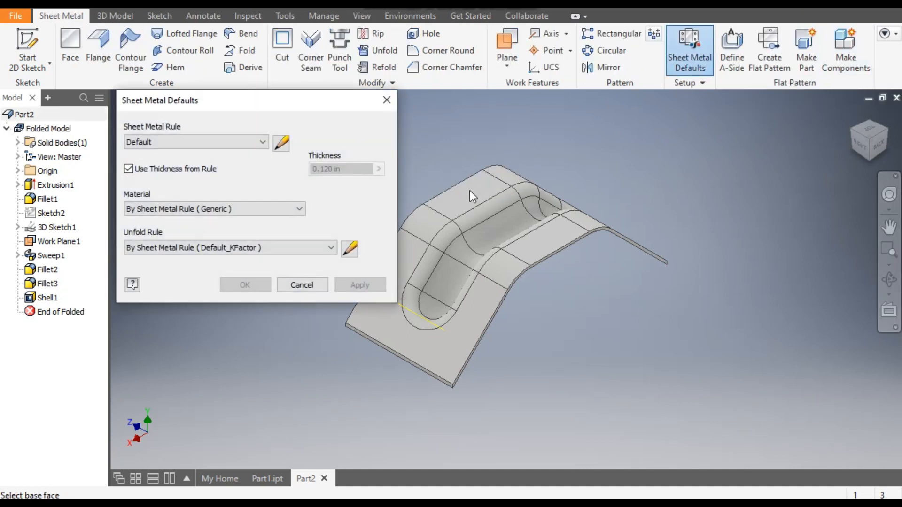
click(146, 169)
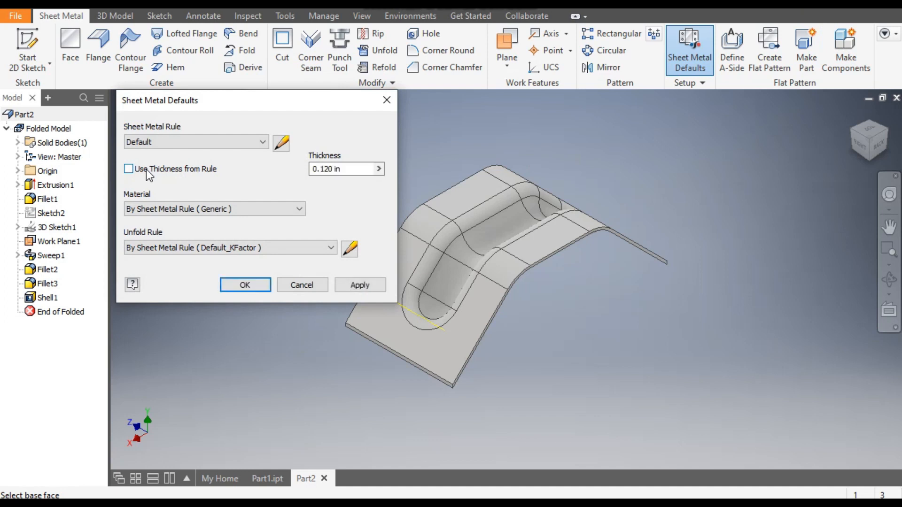
click(337, 170)
drag(336, 170, 309, 170)
text(1mm)
click(362, 288)
click(311, 287)
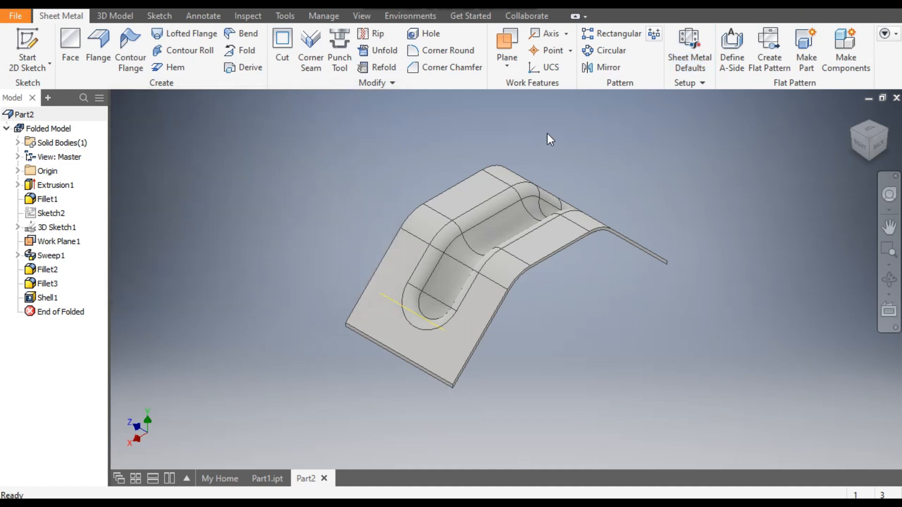
- Unfold all bends of the part, using the flat top face as the stationary reference
click(383, 53)
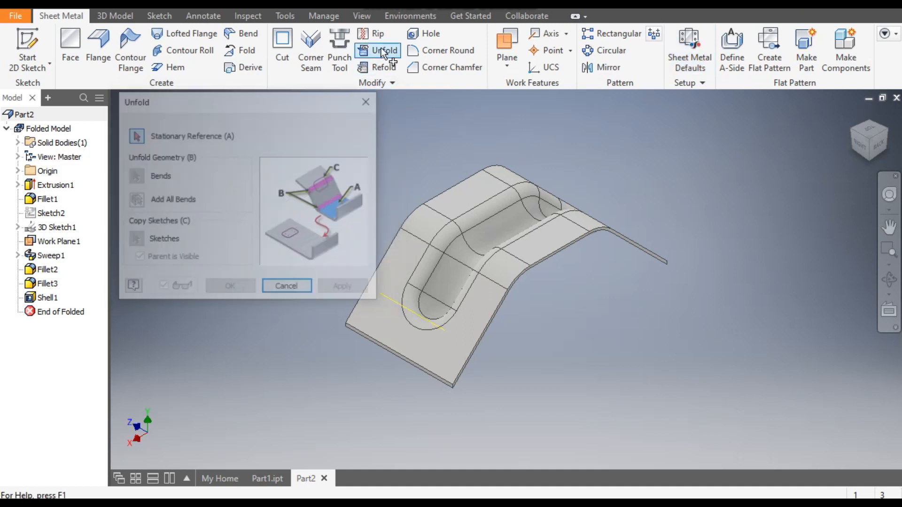
click(480, 193)
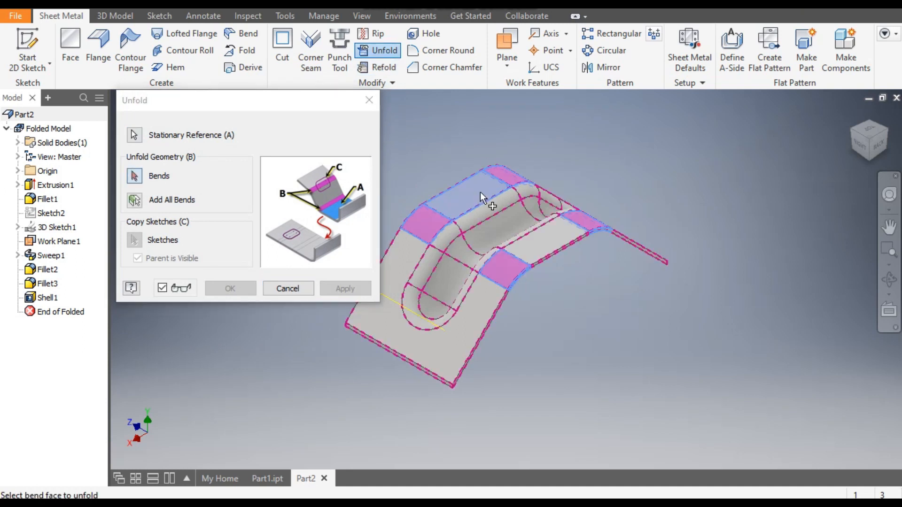
click(135, 201)
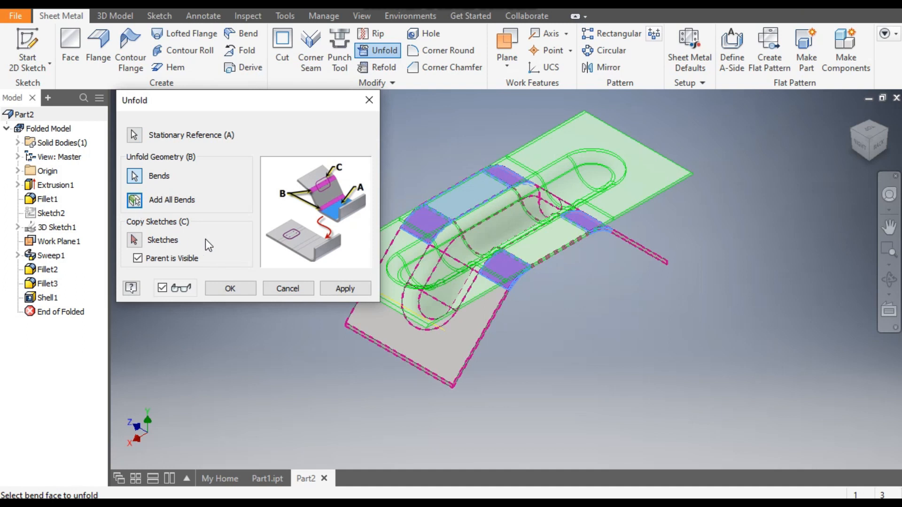
middle_drag(497, 156, 614, 134)
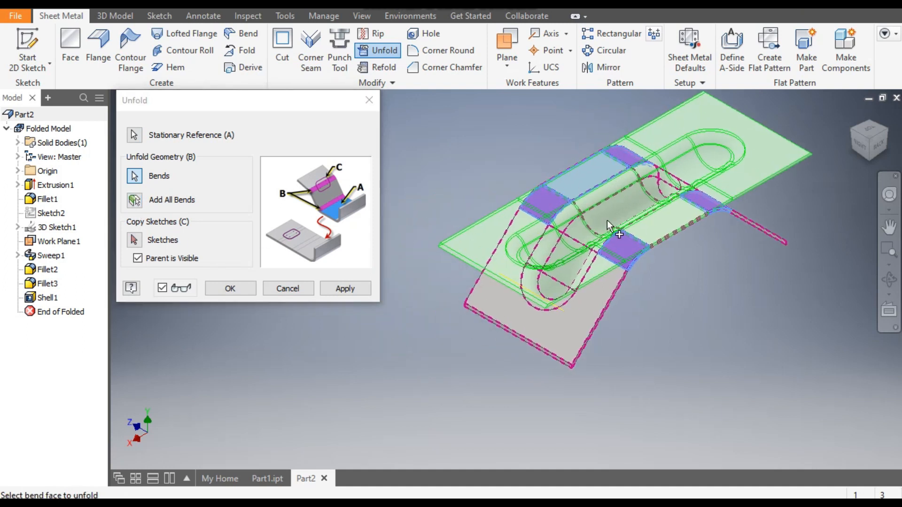
click(231, 289)
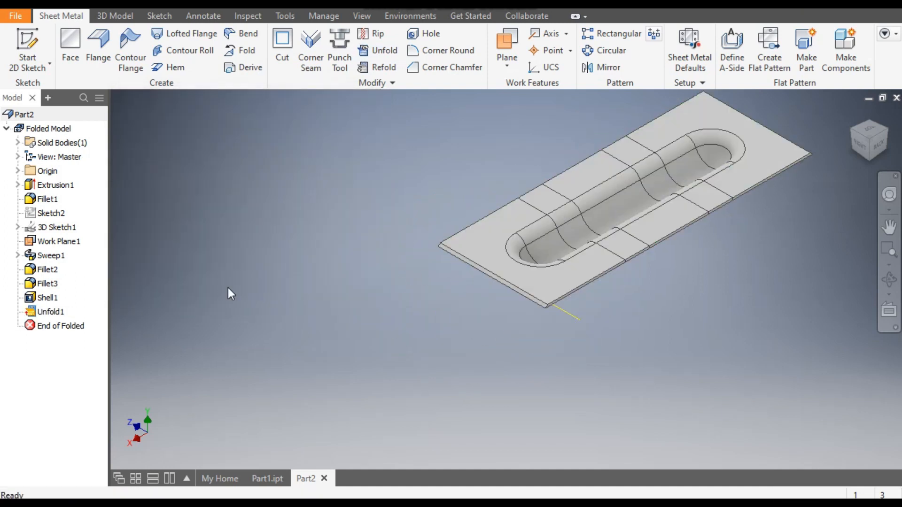
- Start a sketch on the central flat top face of the unfolded plate and square up the top view
middle_drag(689, 281, 630, 307)
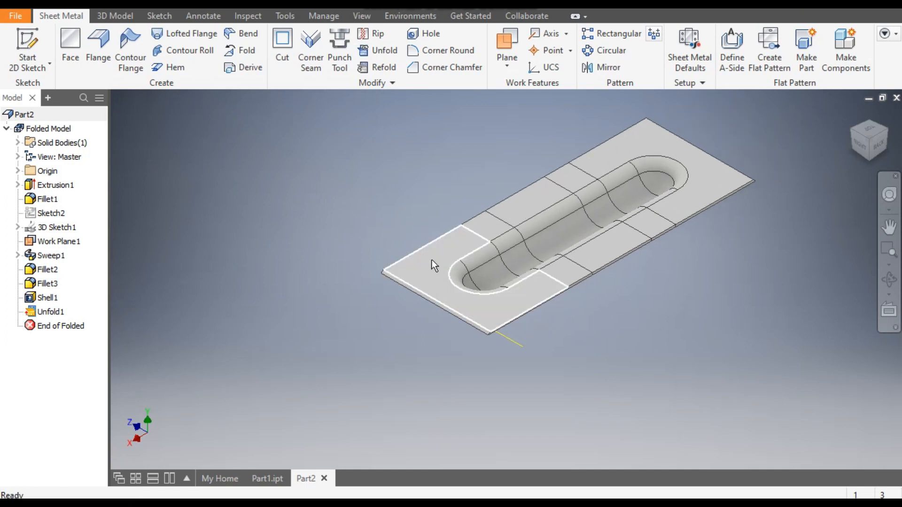
click(449, 241)
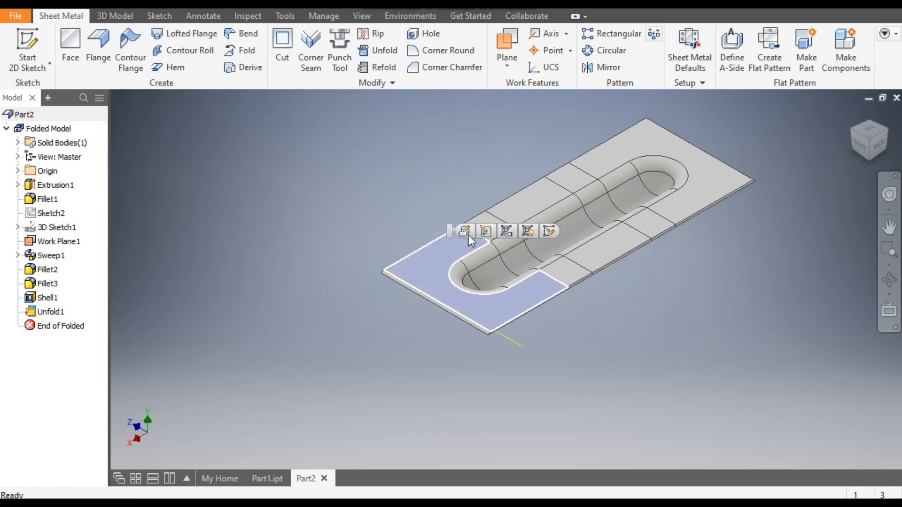
click(531, 201)
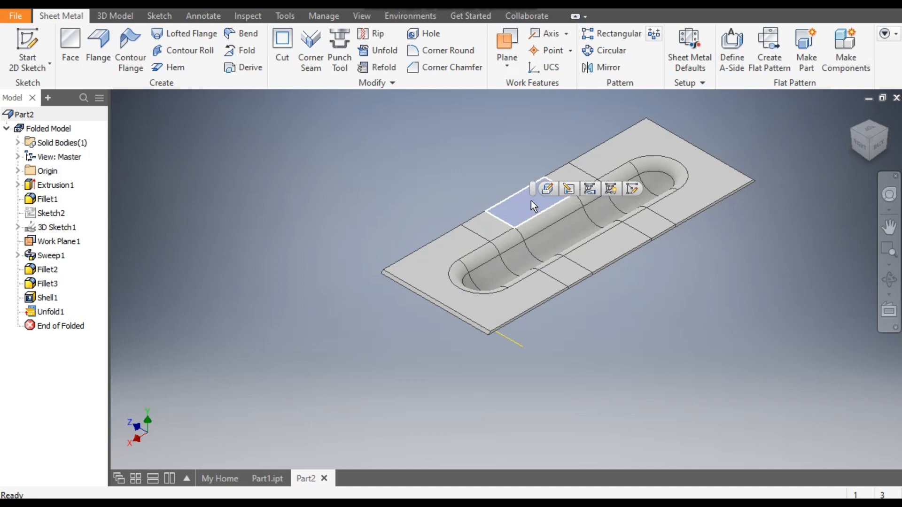
click(627, 187)
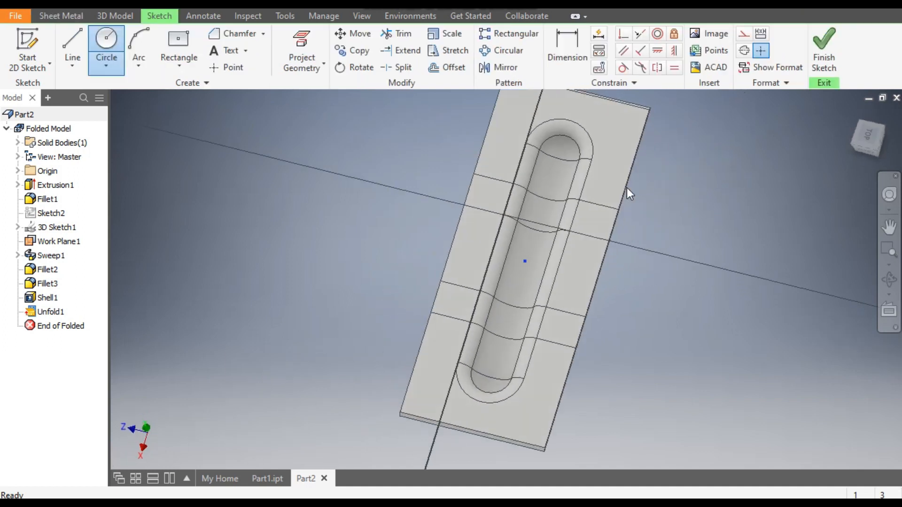
click(887, 116)
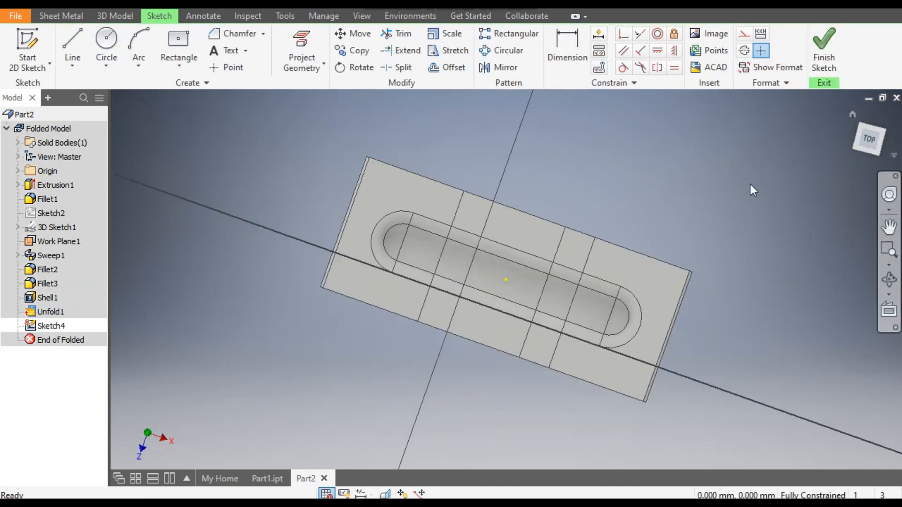
scroll(340, 314, up, 5)
scroll(316, 252, down, 3)
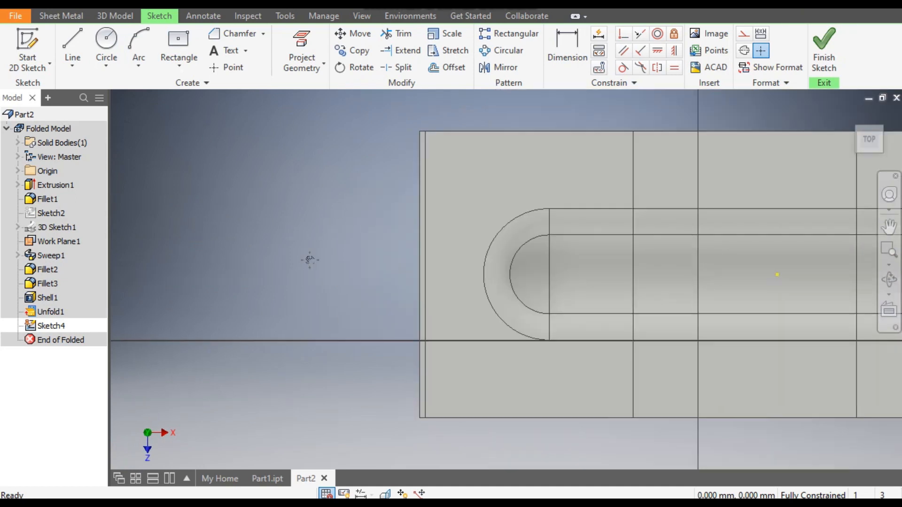
middle_drag(309, 257, 257, 238)
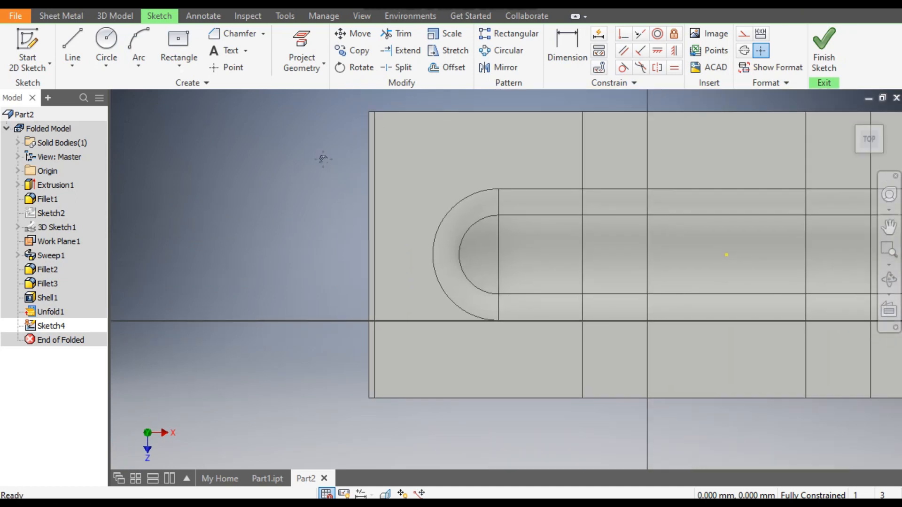
scroll(291, 174, down, 3)
scroll(292, 177, up, 2)
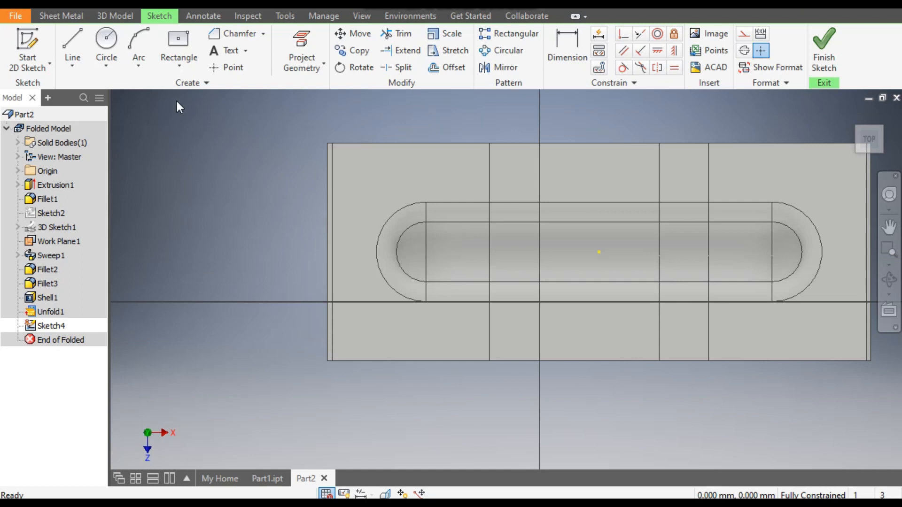
- Draw a two-point rectangle across the full plate width, about 50 mm long, at each short end, starting from the plate's outer corner
click(182, 69)
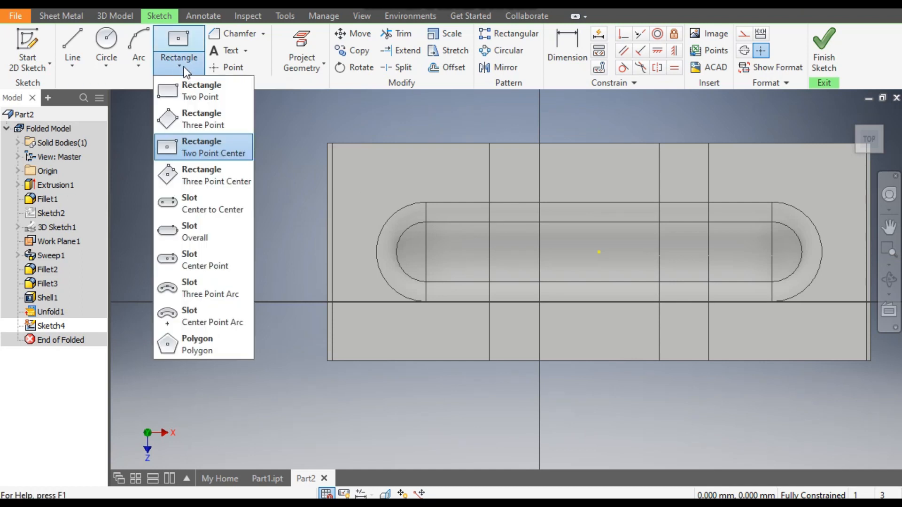
click(199, 90)
click(328, 143)
click(356, 361)
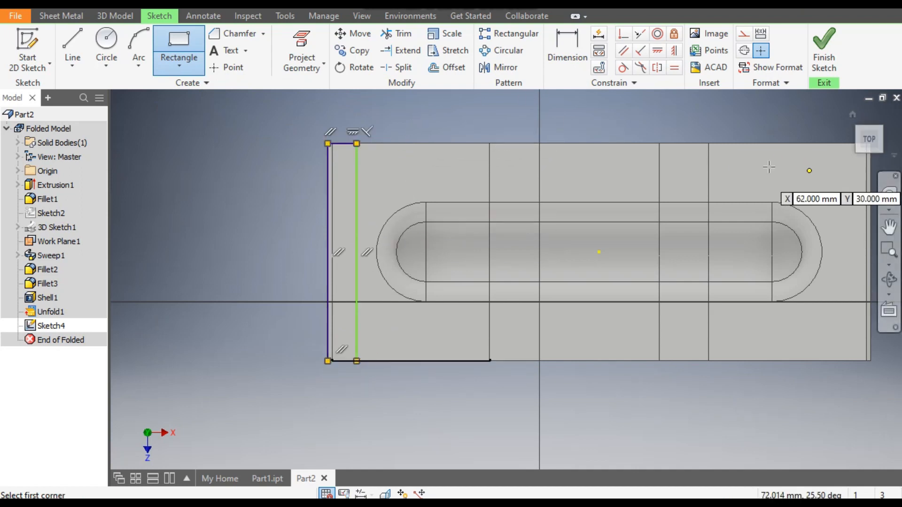
middle_drag(598, 145, 453, 151)
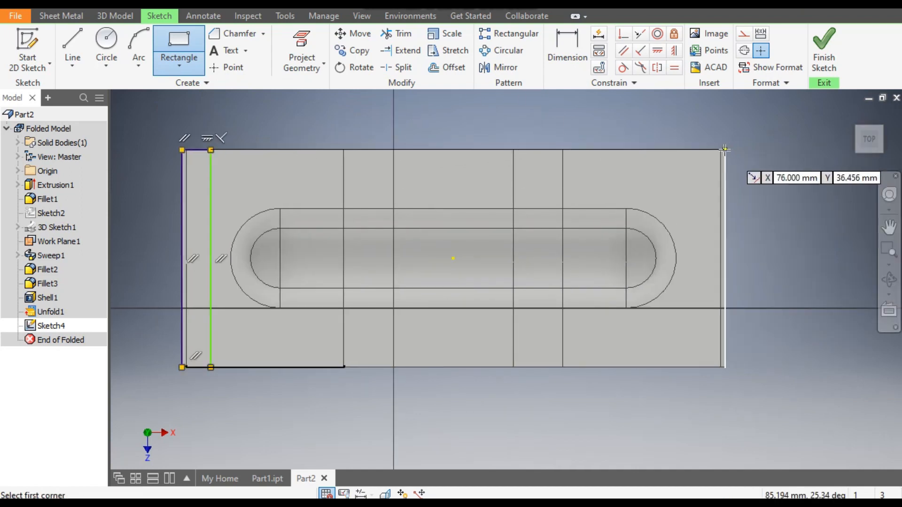
click(724, 149)
click(681, 368)
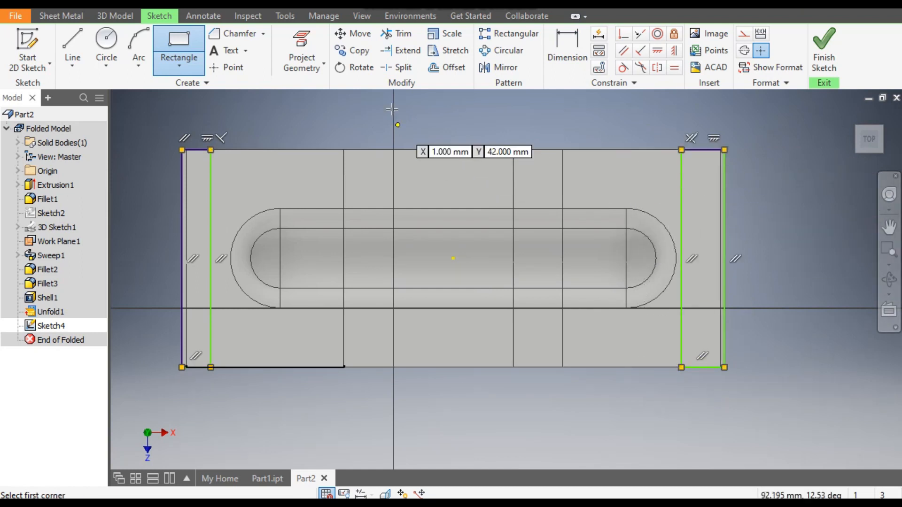
- Dimension both end rectangles to a width of 2 mm
click(564, 48)
click(209, 162)
click(184, 178)
click(203, 128)
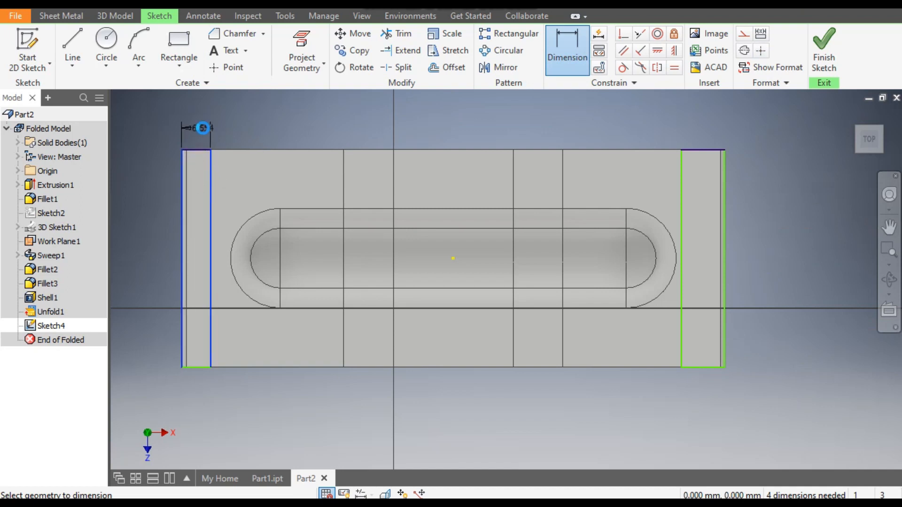
text(2)
key(Return)
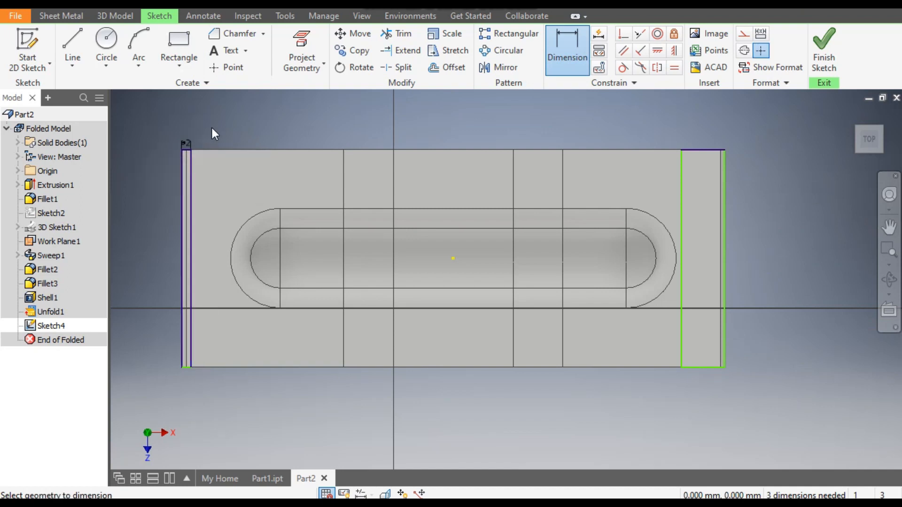
click(680, 197)
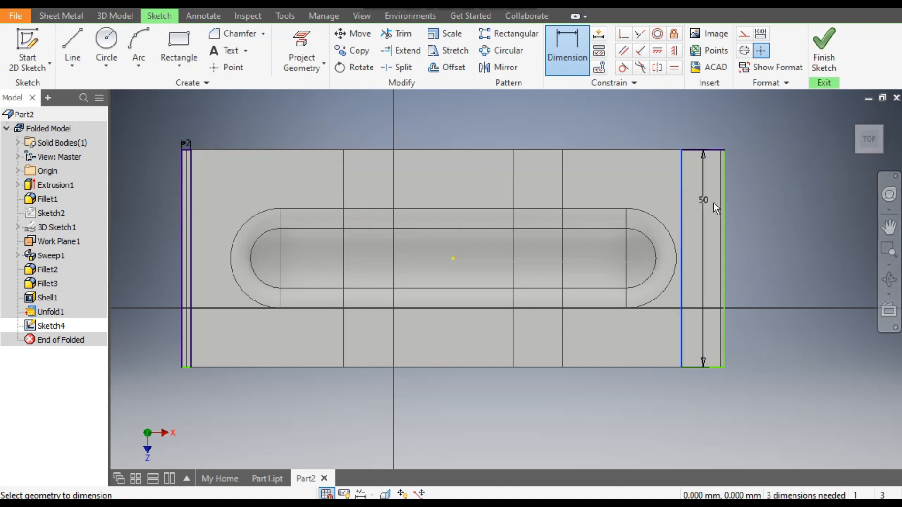
click(726, 206)
click(705, 127)
text(2)
key(Return)
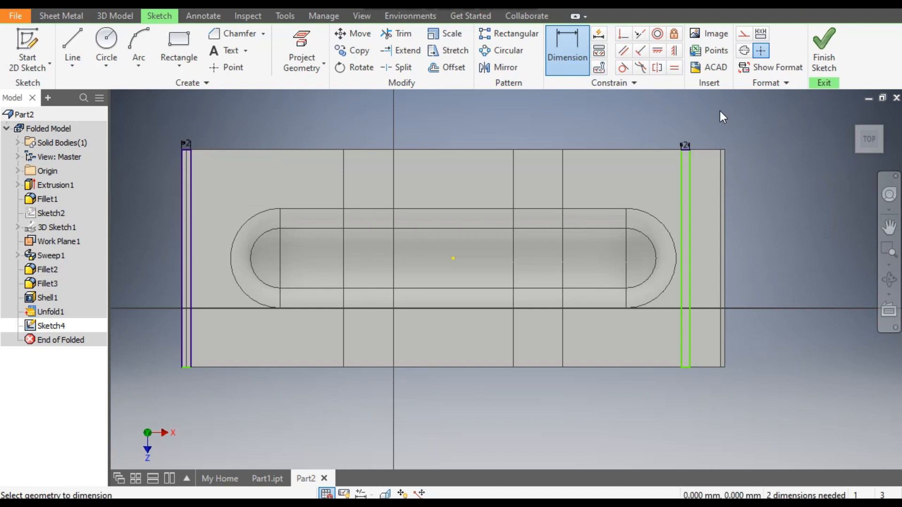
- Pull the first rectangle's loose short side beyond the plate edge, then make its inner corner coincident with the plate's long edge
click(624, 38)
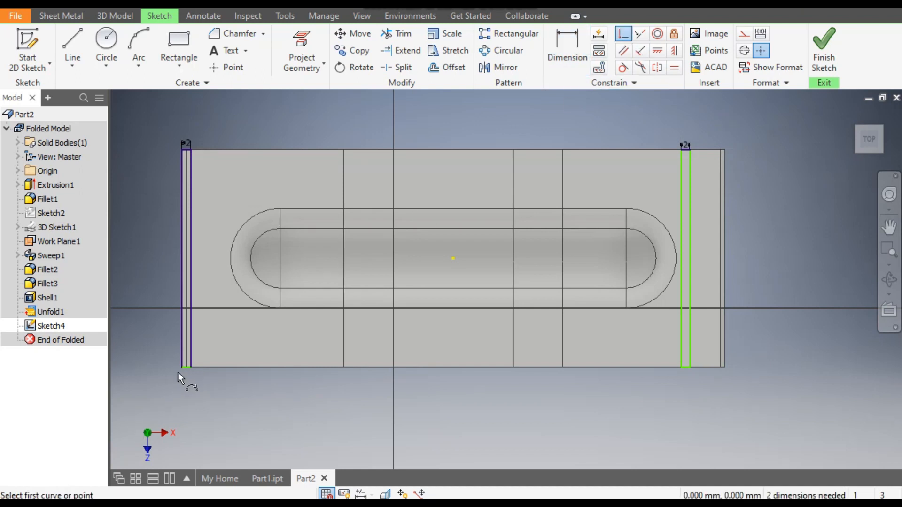
scroll(179, 371, up, 5)
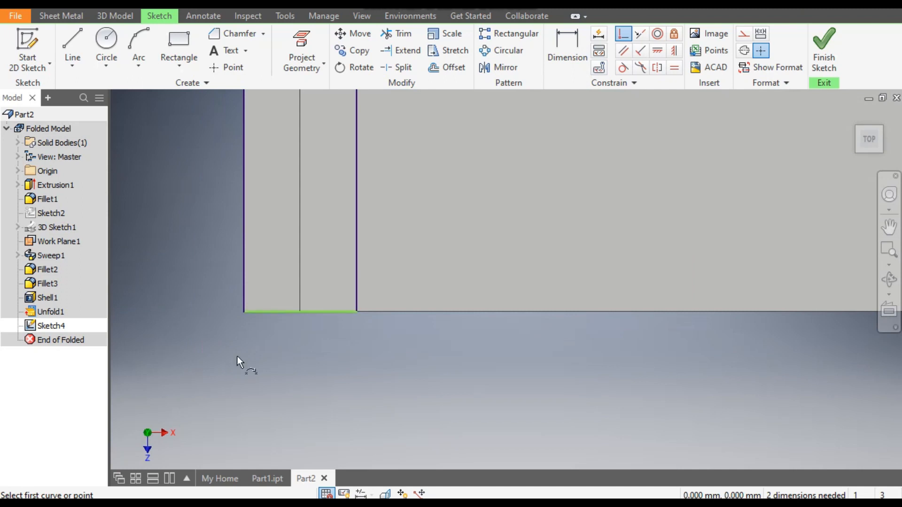
scroll(238, 356, down, 1)
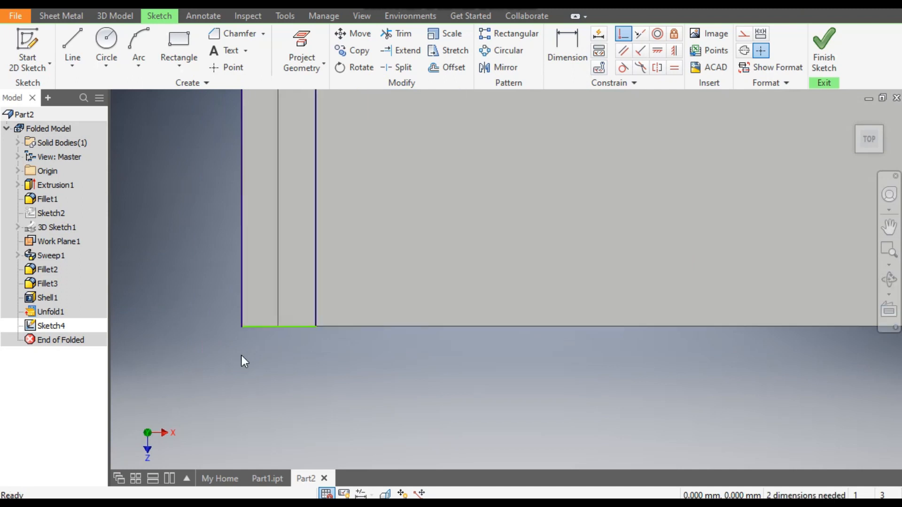
key(Escape)
drag(298, 328, 305, 374)
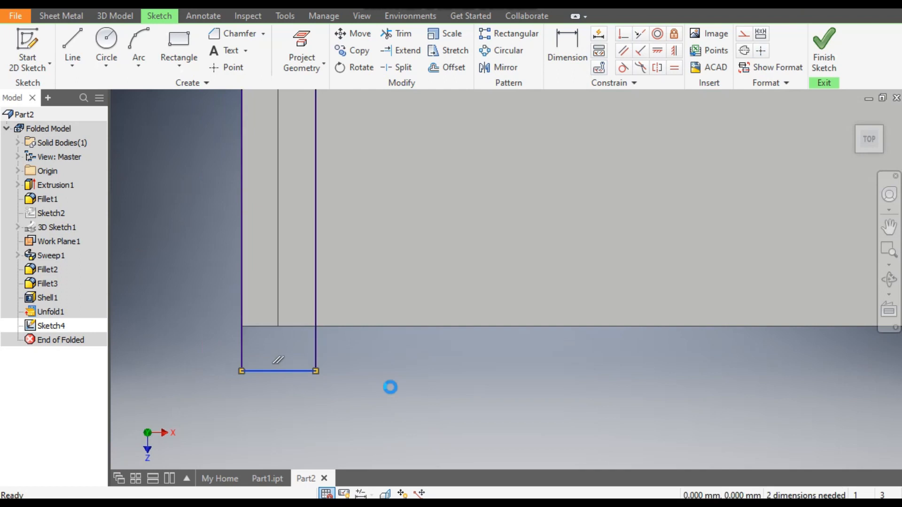
click(623, 34)
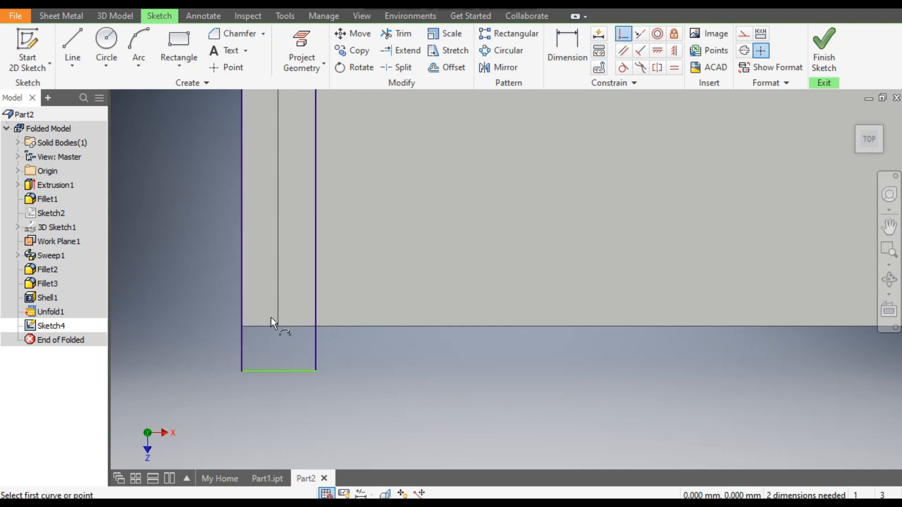
click(255, 326)
click(317, 371)
scroll(277, 381, down, 4)
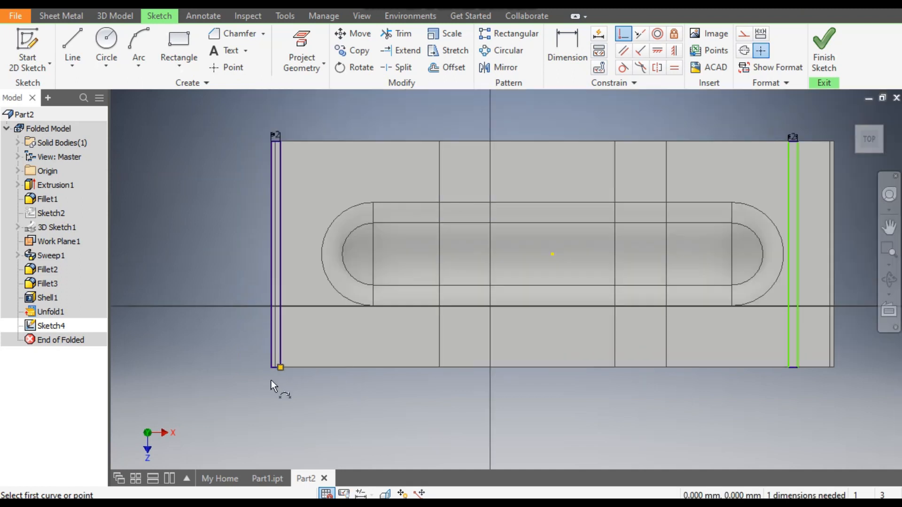
- Make the second rectangle's outer long side coincident with the plate's corner at that end
scroll(606, 387, up, 5)
scroll(514, 352, down, 2)
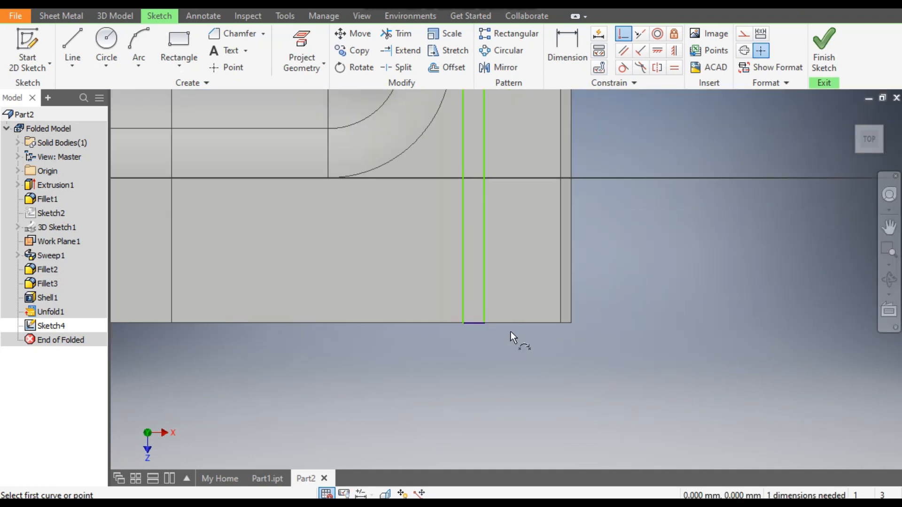
click(575, 323)
click(484, 282)
scroll(562, 308, down, 3)
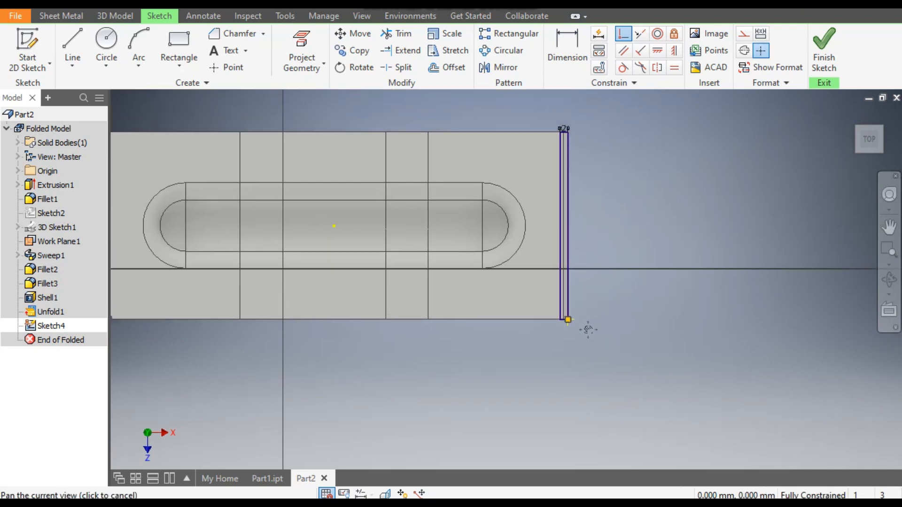
middle_drag(587, 329, 687, 299)
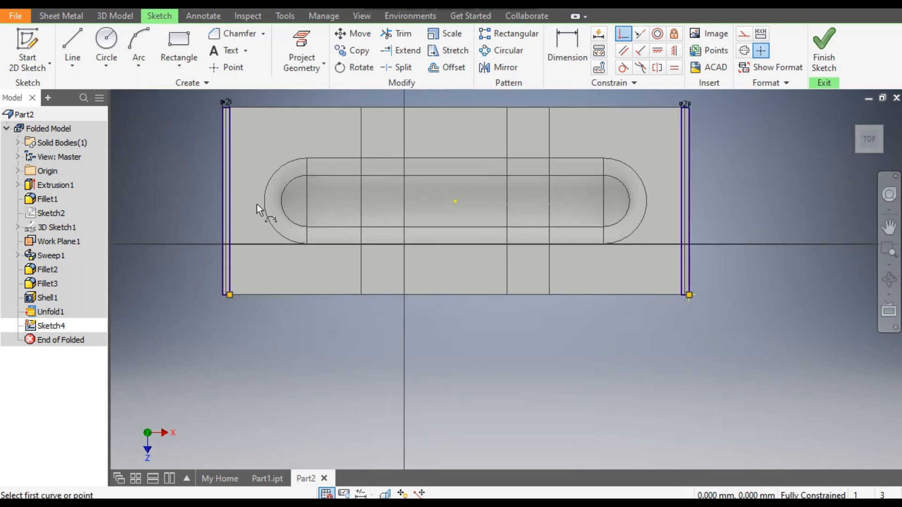
- Finish the sketch and cut away both end strips through the sheet with the distance set to Thickness
click(819, 47)
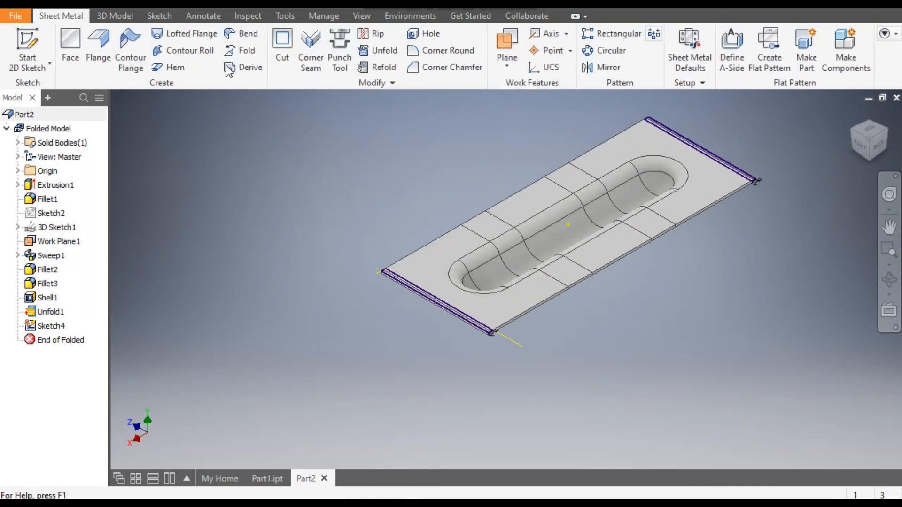
click(287, 43)
scroll(415, 286, up, 5)
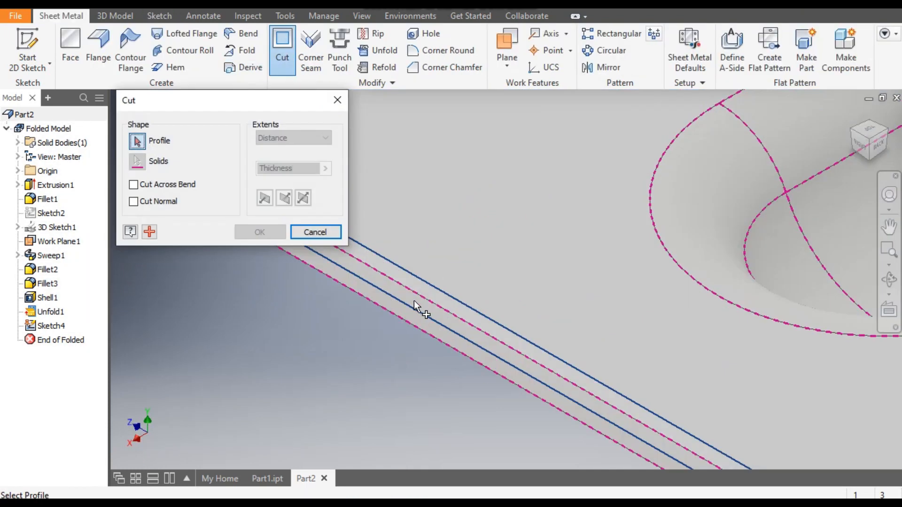
click(409, 308)
scroll(368, 375, down, 5)
scroll(742, 139, up, 5)
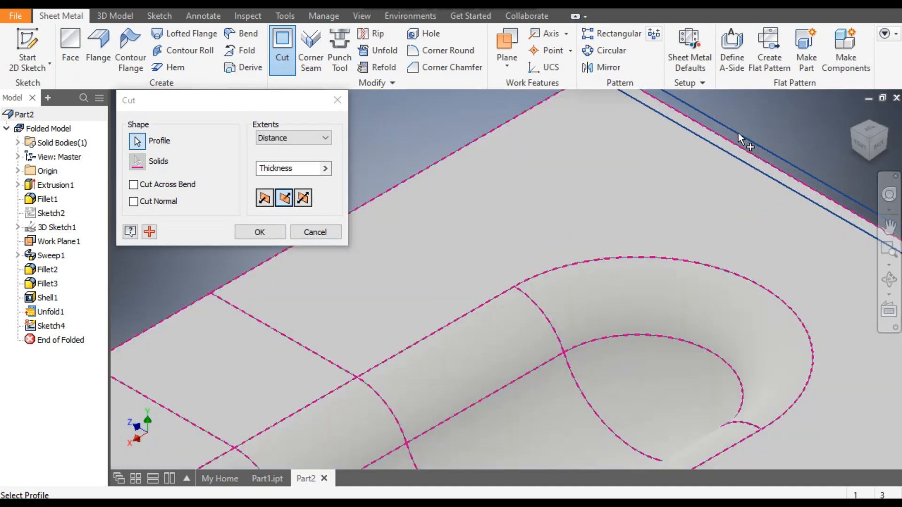
scroll(750, 148, down, 5)
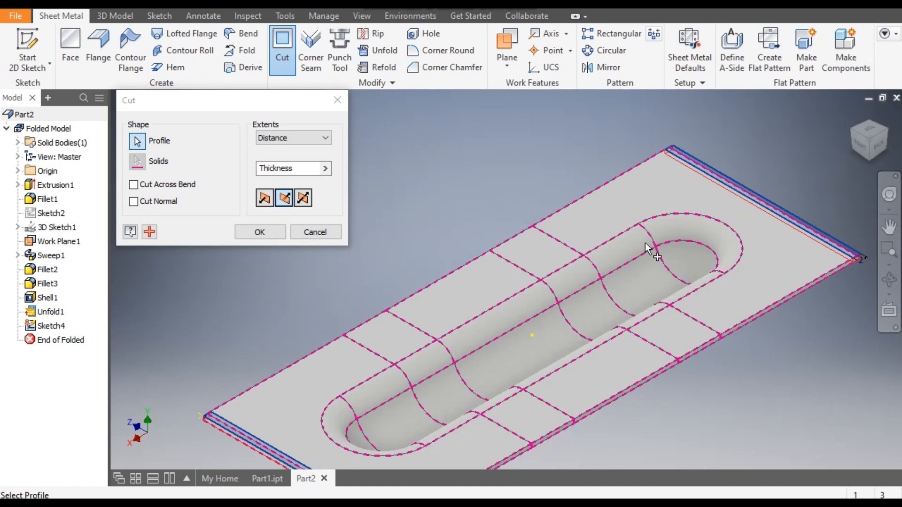
scroll(644, 243, up, 3)
click(260, 232)
scroll(261, 305, down, 5)
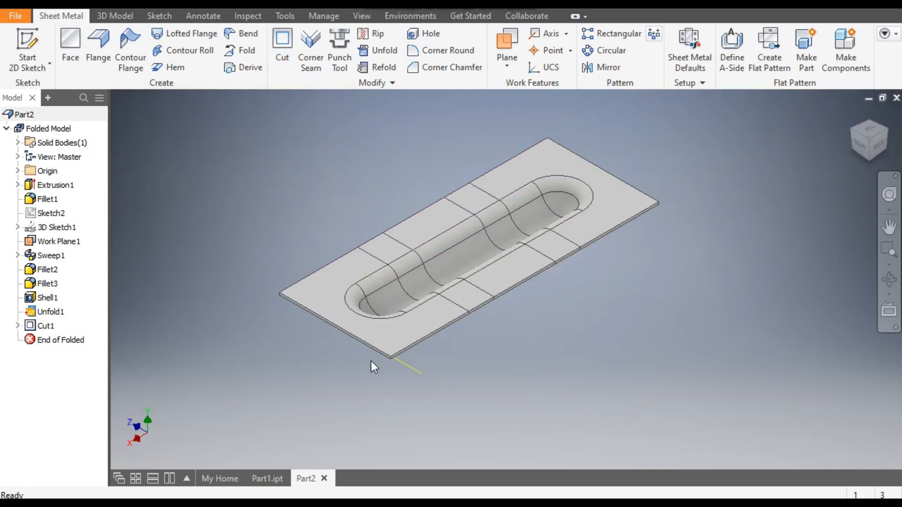
- Start a corner round with a 5 mm radius and select the two corners at the plate's near end
scroll(372, 366, up, 2)
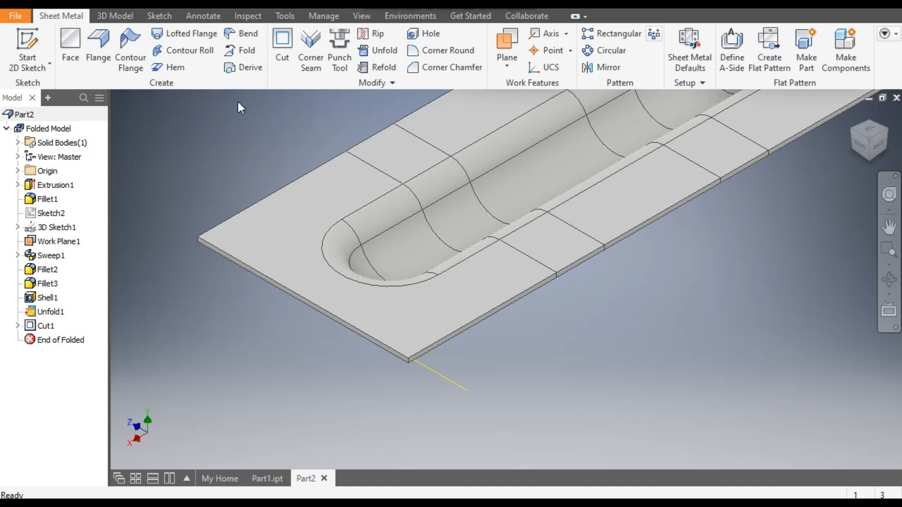
click(450, 53)
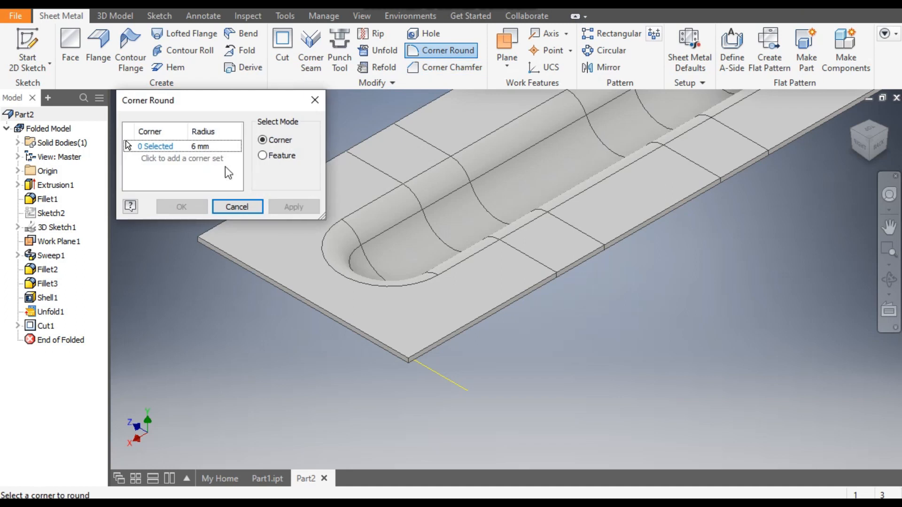
click(197, 148)
text(5)
click(165, 143)
scroll(409, 364, down, 5)
click(412, 354)
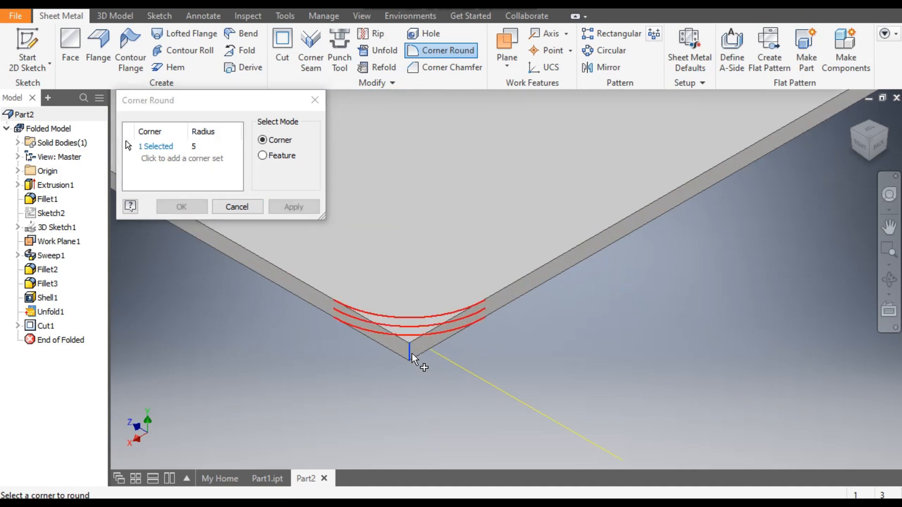
scroll(469, 328, up, 5)
middle_drag(384, 268, 723, 412)
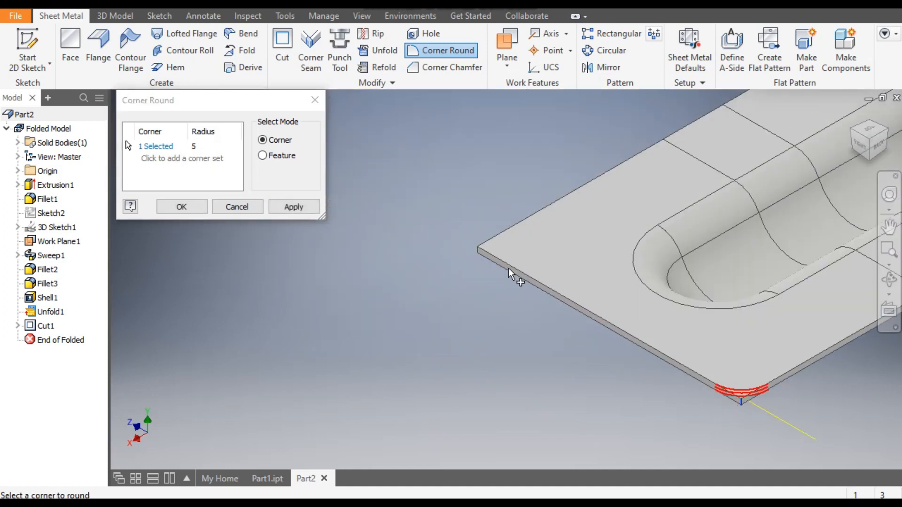
click(486, 249)
- Add the two corners at the plate's opposite end to the corner round and apply it
scroll(374, 302, up, 3)
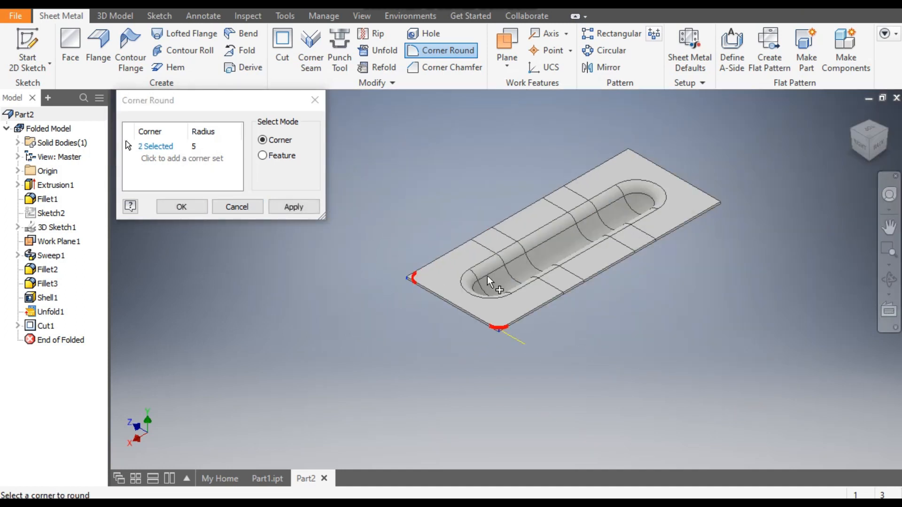
scroll(726, 209, down, 3)
click(723, 208)
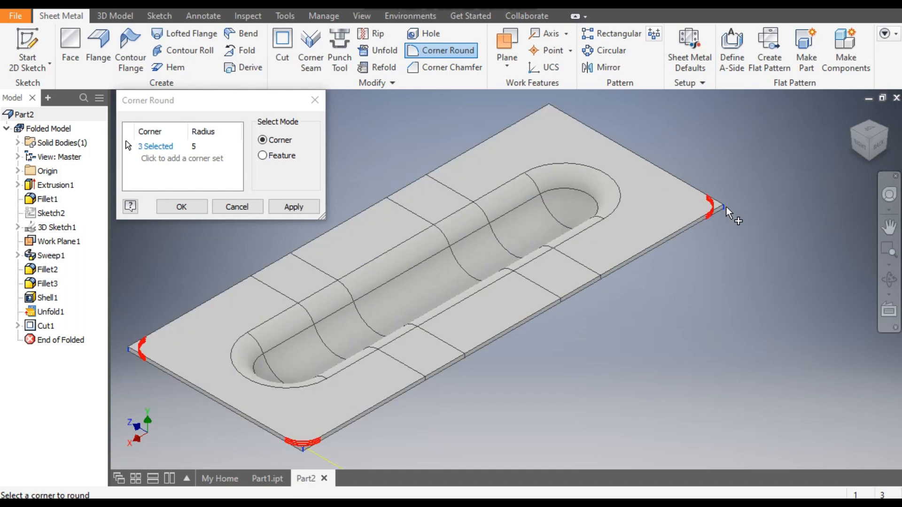
click(888, 129)
scroll(674, 303, down, 3)
click(679, 295)
scroll(711, 258, up, 3)
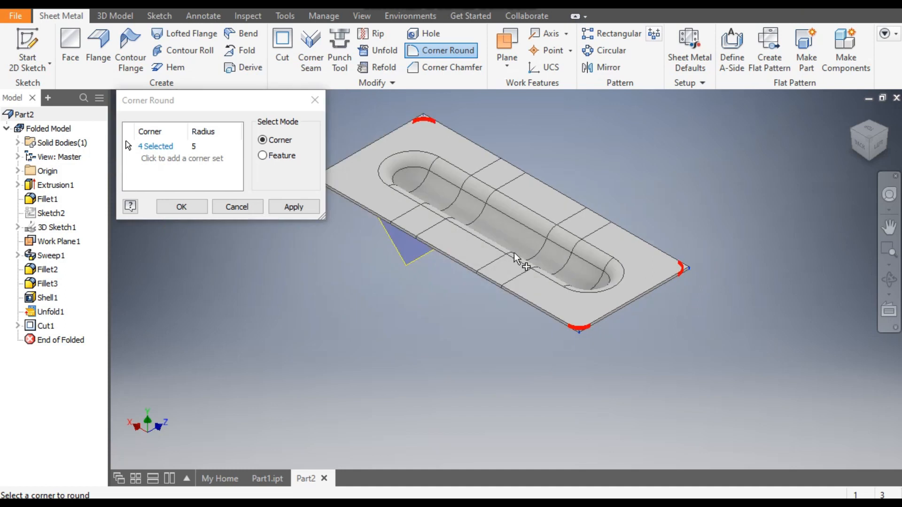
click(178, 206)
- Start a sketch on the plate's flat top face and draw a 5 mm diameter circle near one rounded corner
middle_drag(261, 303, 305, 358)
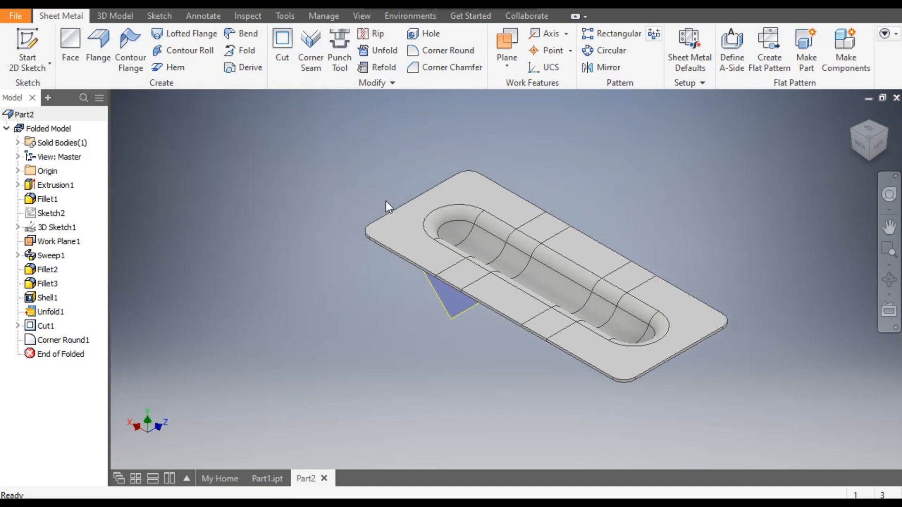
click(474, 184)
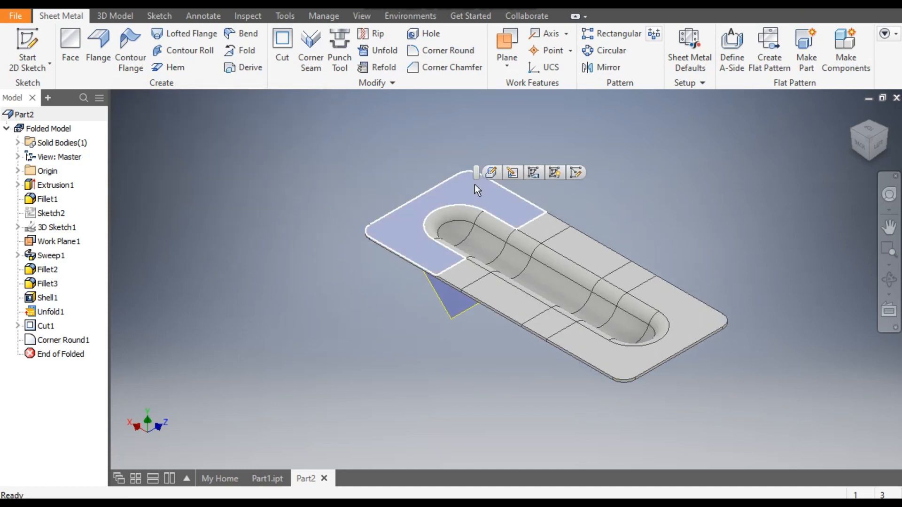
click(575, 172)
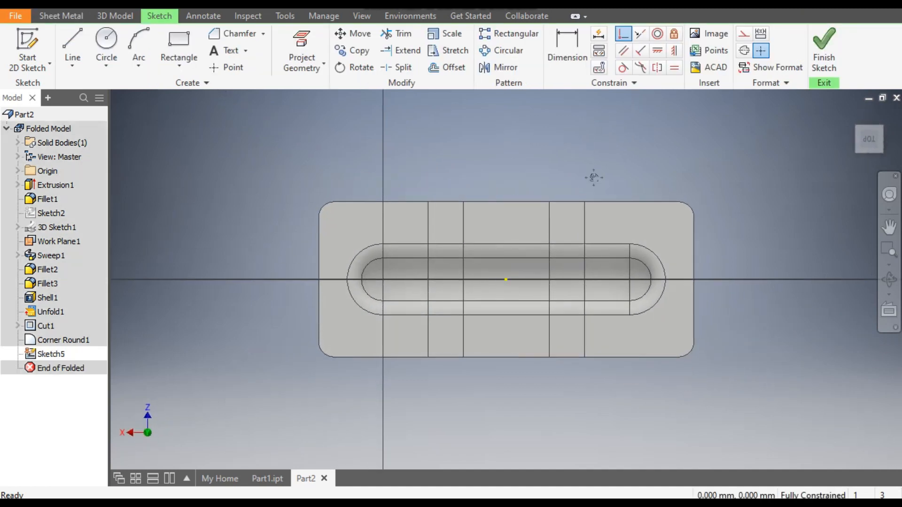
middle_drag(593, 178, 583, 135)
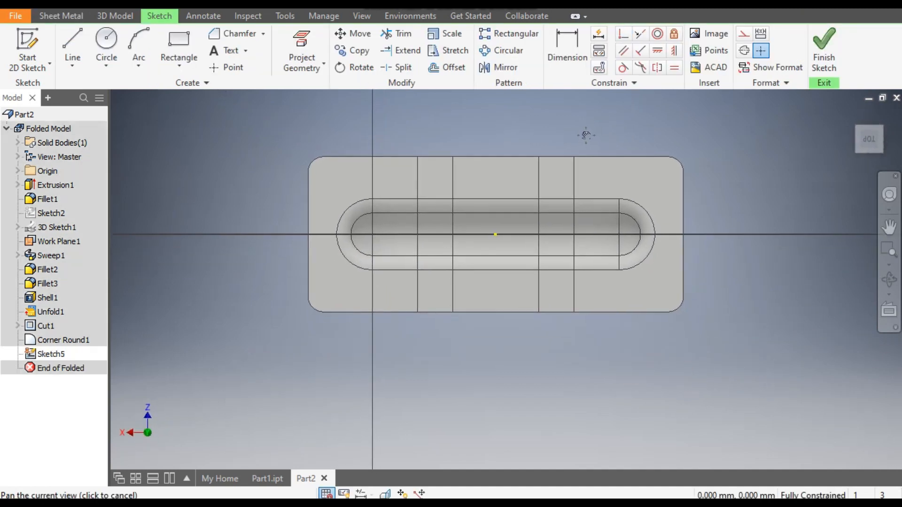
click(107, 41)
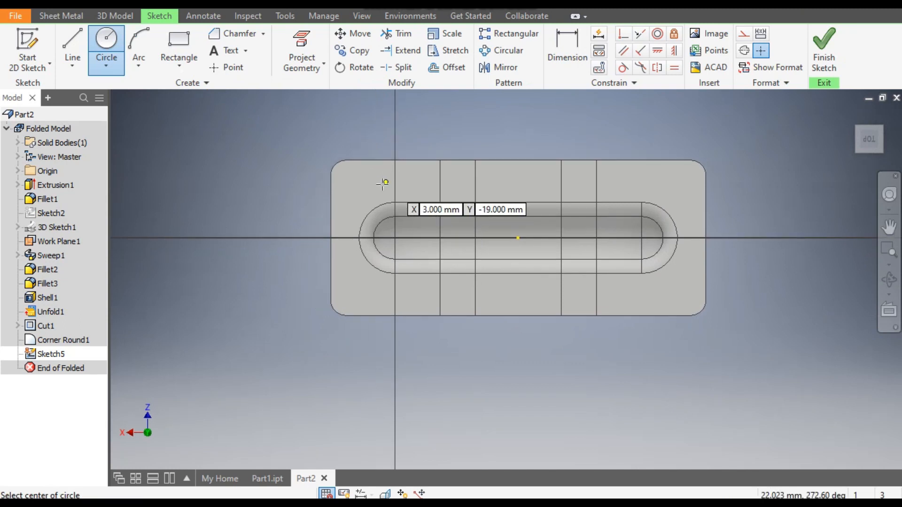
click(348, 178)
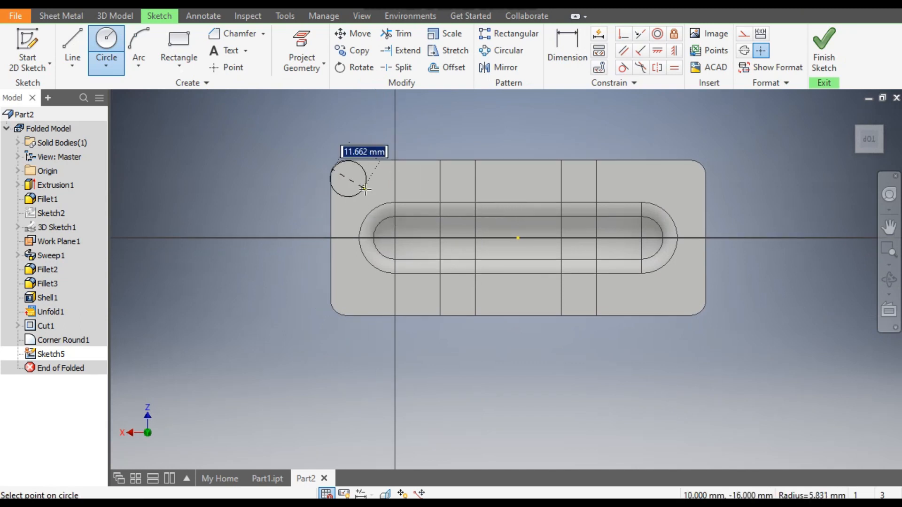
text(7)
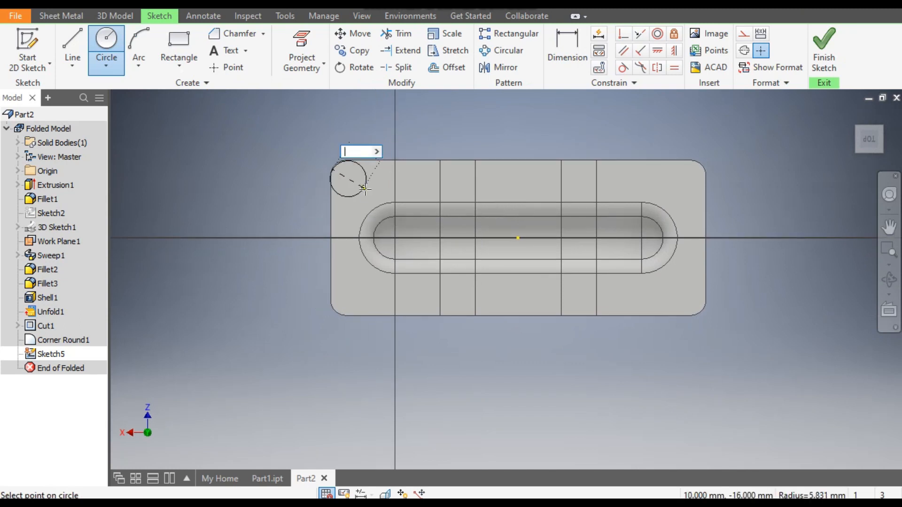
text(5)
key(Return)
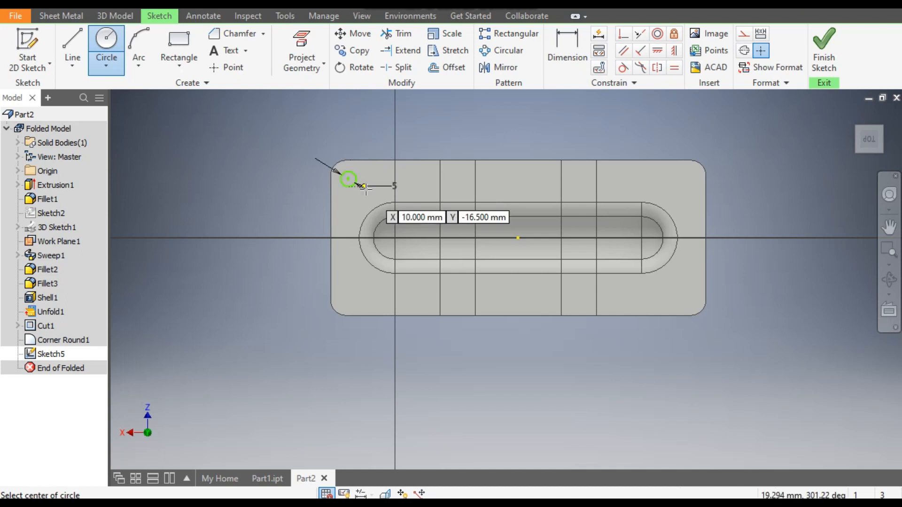
- Dimension the circle's centre 7 mm from the plate's long edge
click(557, 46)
click(368, 161)
click(356, 178)
click(374, 182)
text(4)
key(Return)
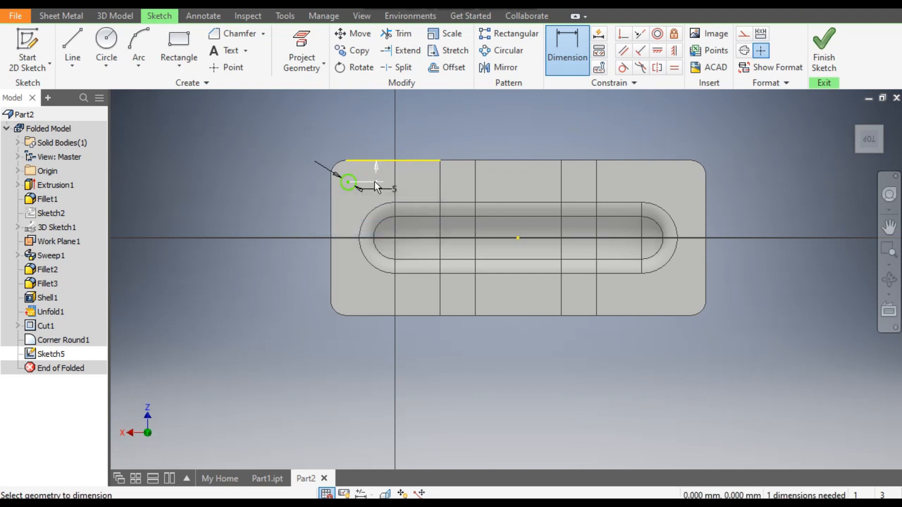
- Dimension the circle's centre 7 mm from the plate's short edge
click(331, 212)
click(352, 189)
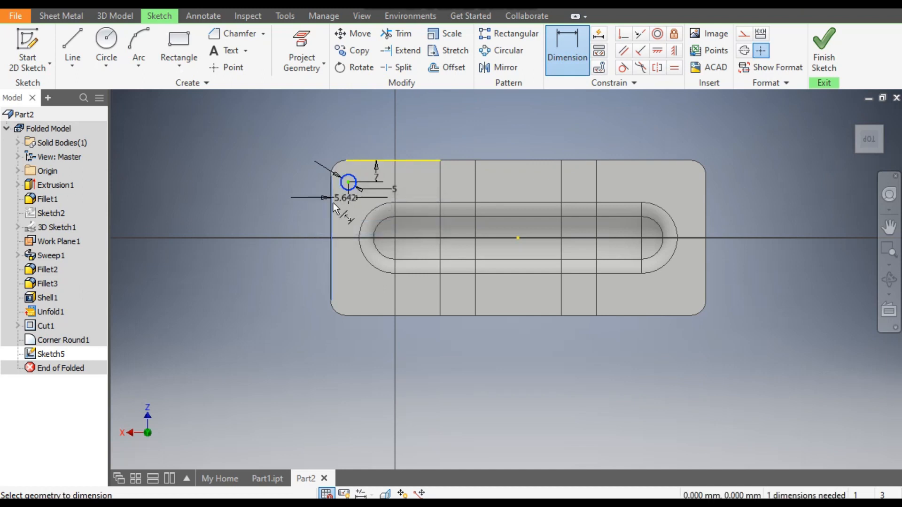
click(305, 203)
text(5)
key(Return)
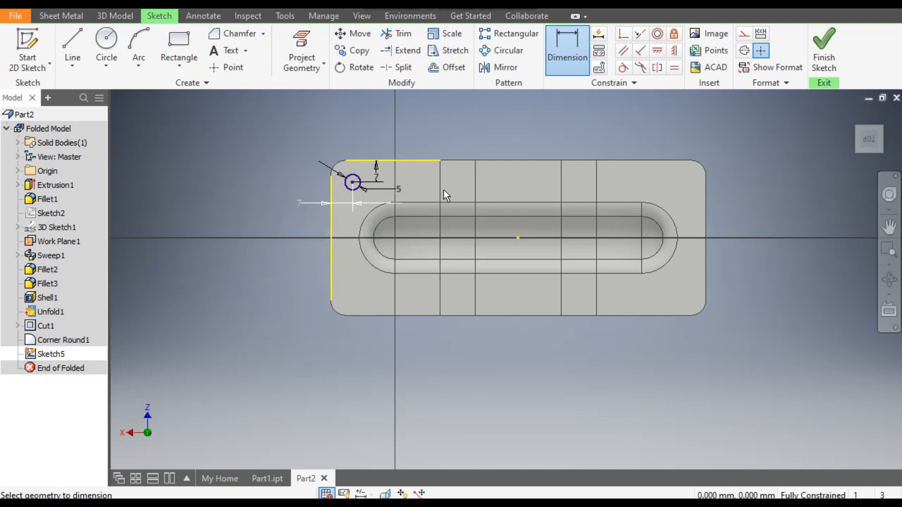
- Draw two perpendicular lines from the plate's centre point, one past the long edge and one past the short edge beside the circle
click(71, 40)
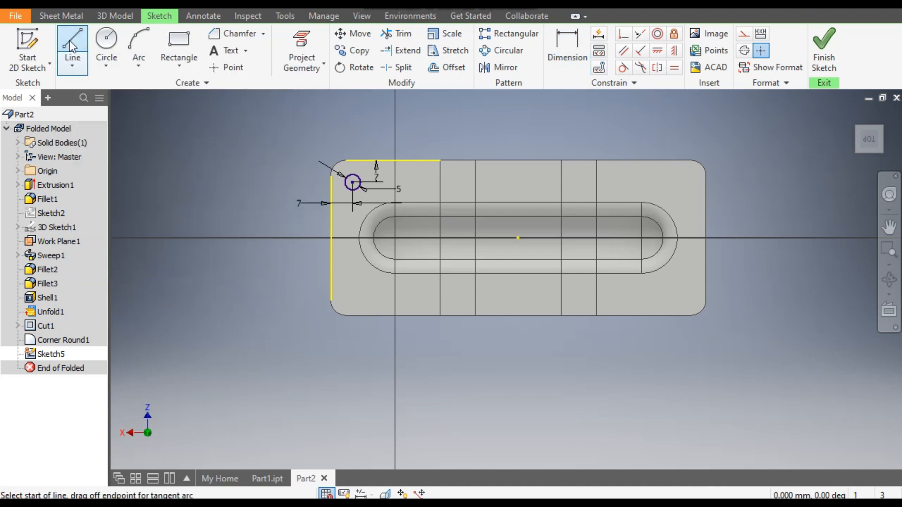
click(518, 238)
click(519, 104)
key(Escape)
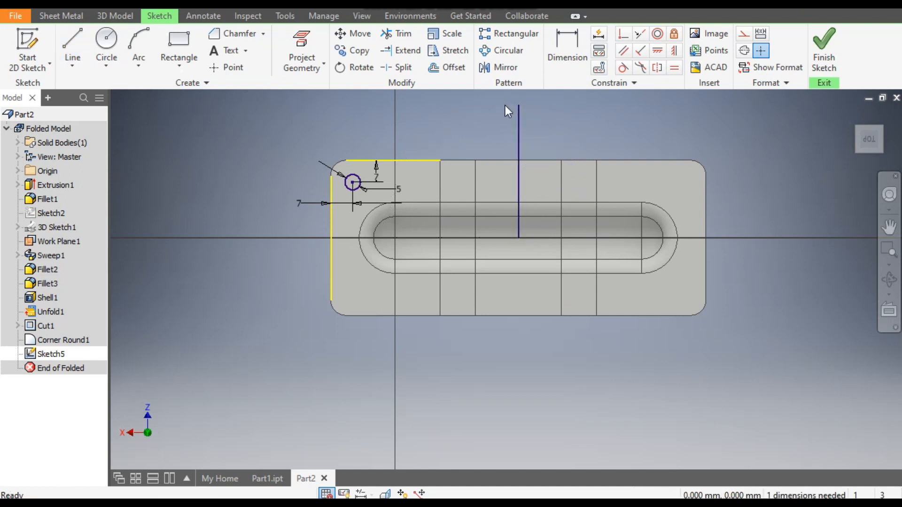
click(72, 35)
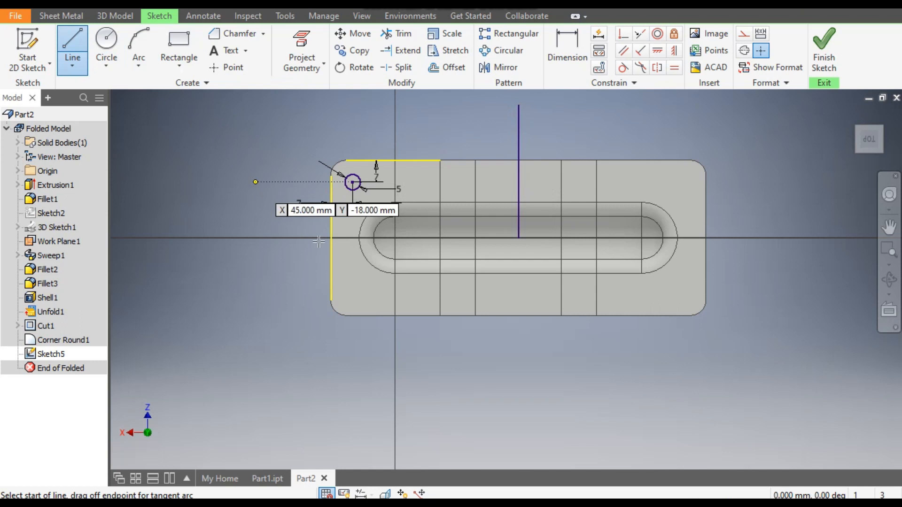
click(519, 238)
click(251, 239)
key(Escape)
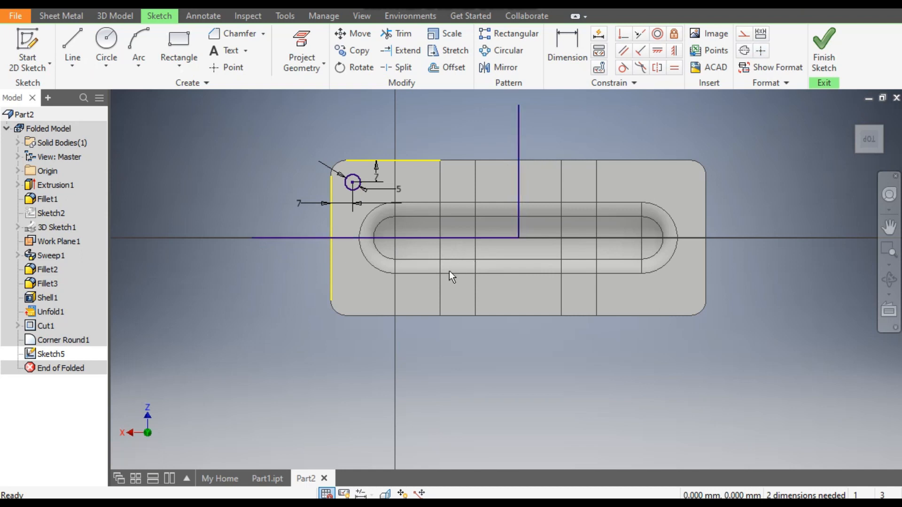
- Convert the two centre lines to construction geometry
drag(550, 137, 435, 242)
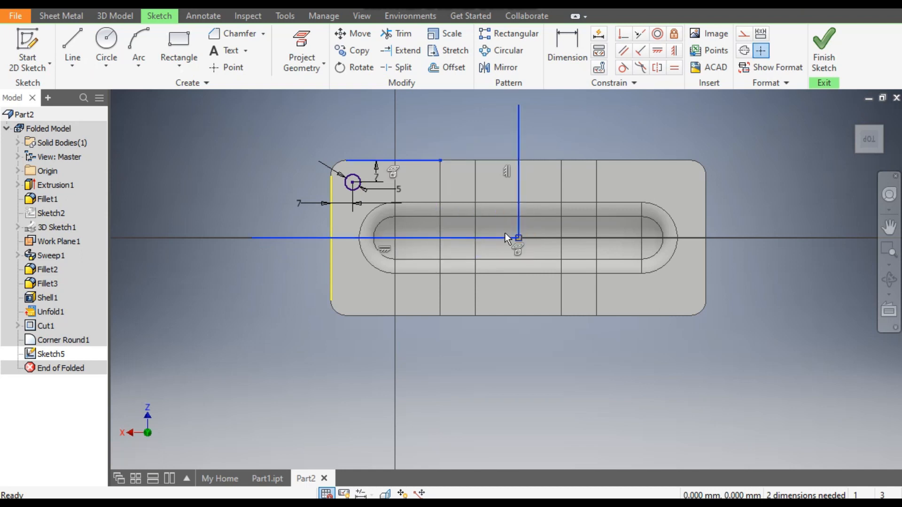
click(700, 132)
drag(563, 118, 423, 262)
click(745, 36)
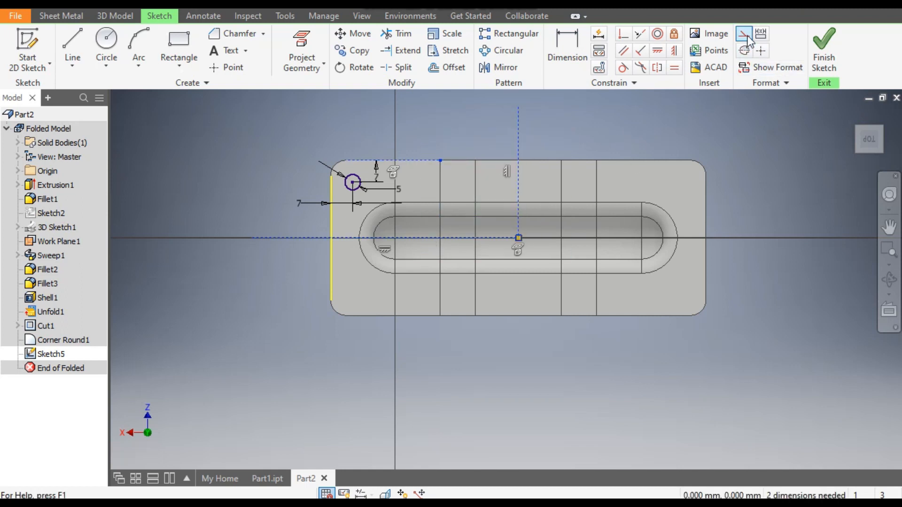
click(633, 131)
click(332, 272)
click(747, 33)
click(686, 128)
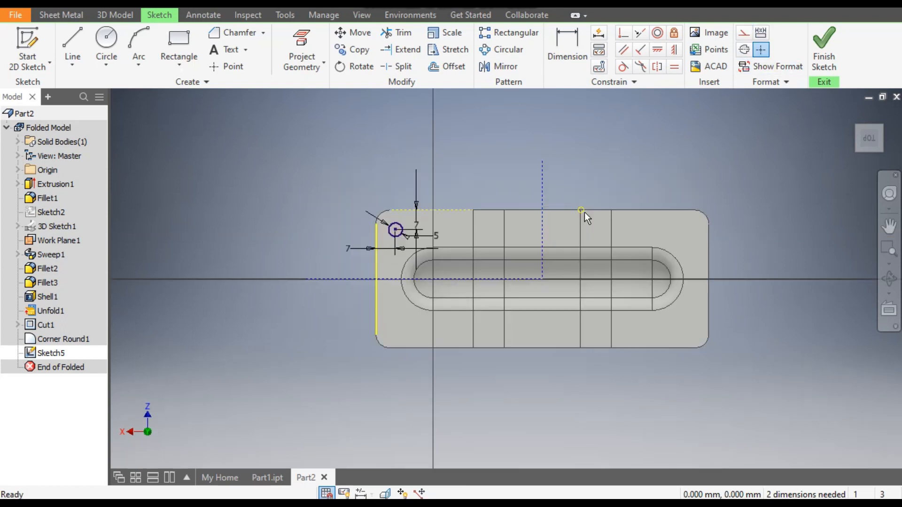
- Mirror the 5 mm circle about the construction line that crosses the plate's width
click(497, 67)
click(399, 230)
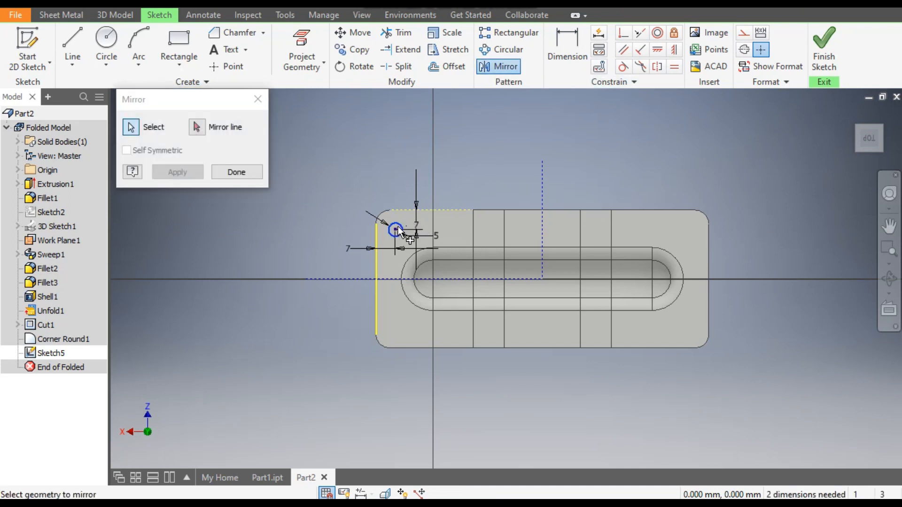
click(195, 131)
click(543, 179)
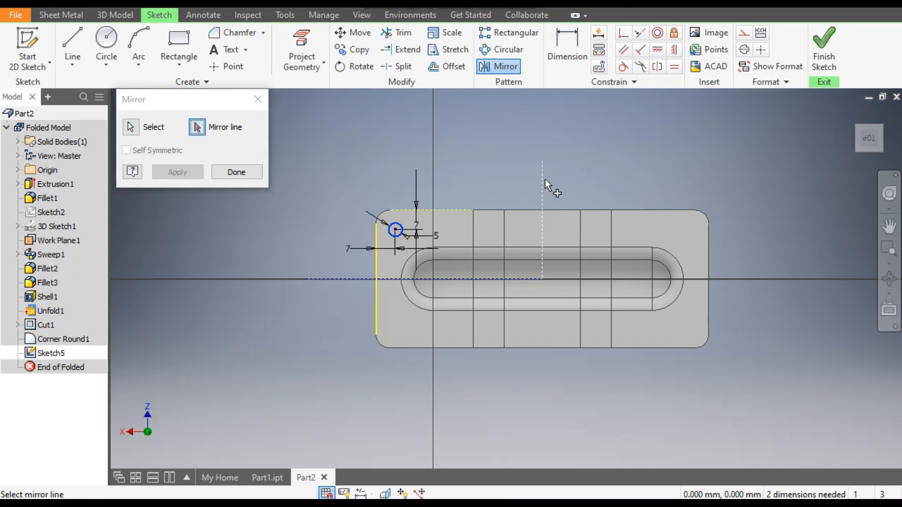
click(193, 171)
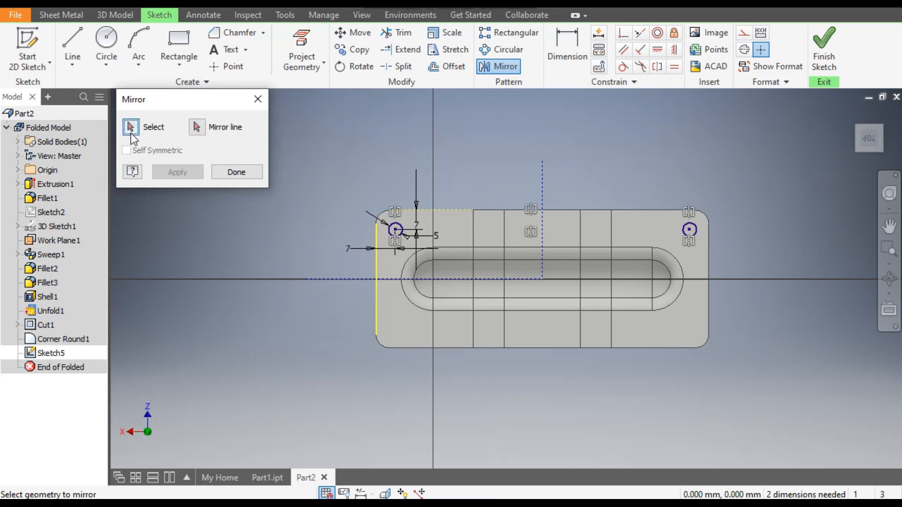
- Mirror both circles about the lengthwise construction line and finish the Mirror command
click(395, 229)
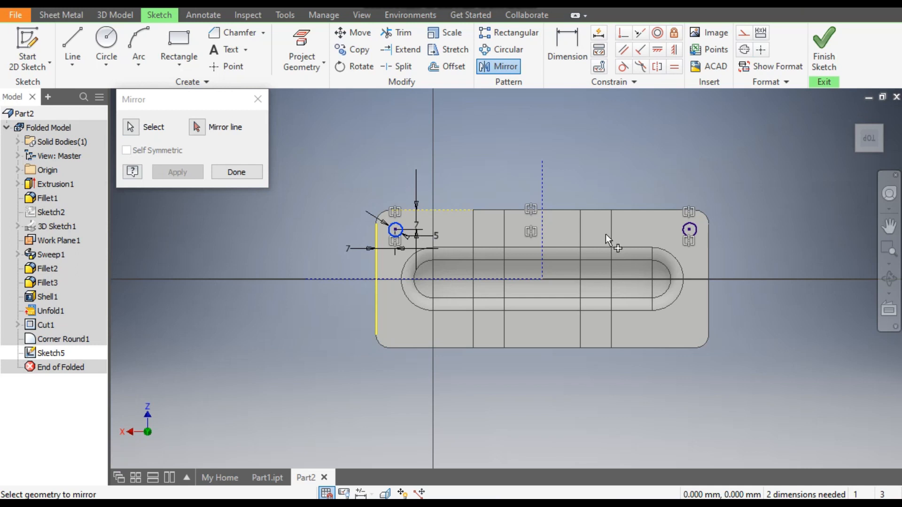
click(690, 232)
click(201, 134)
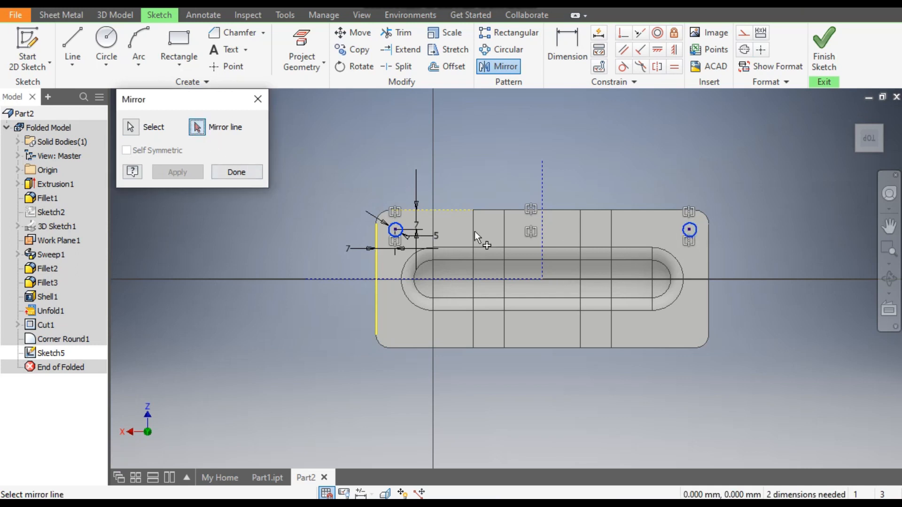
click(484, 277)
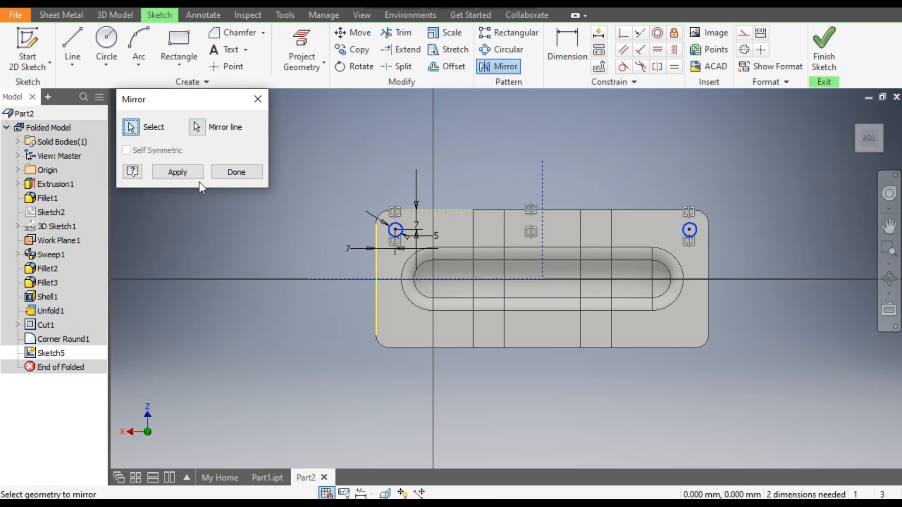
click(190, 174)
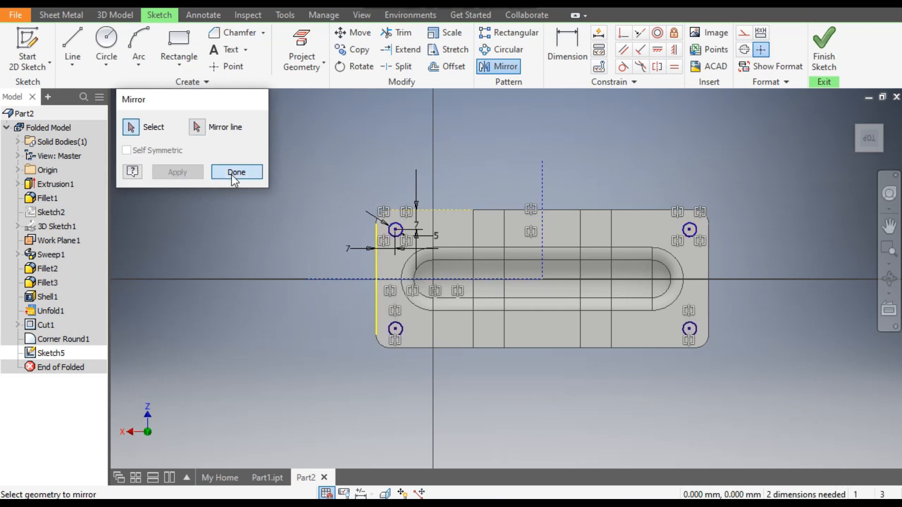
click(233, 172)
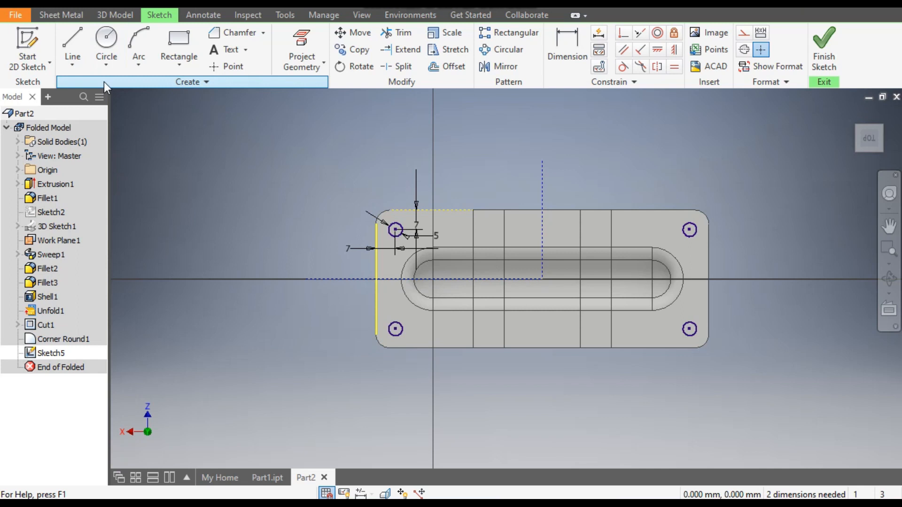
- Cut the four corner circles through the plate with a 50 mm Extrude
click(108, 17)
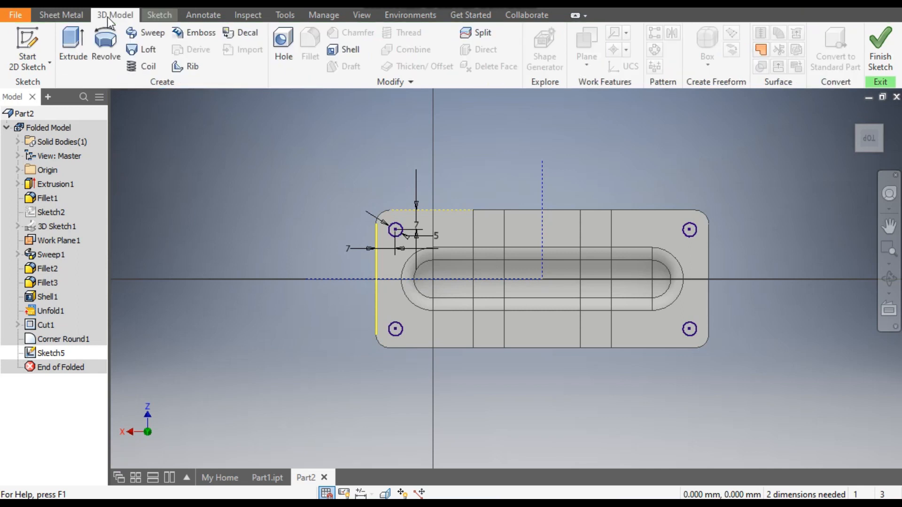
click(64, 41)
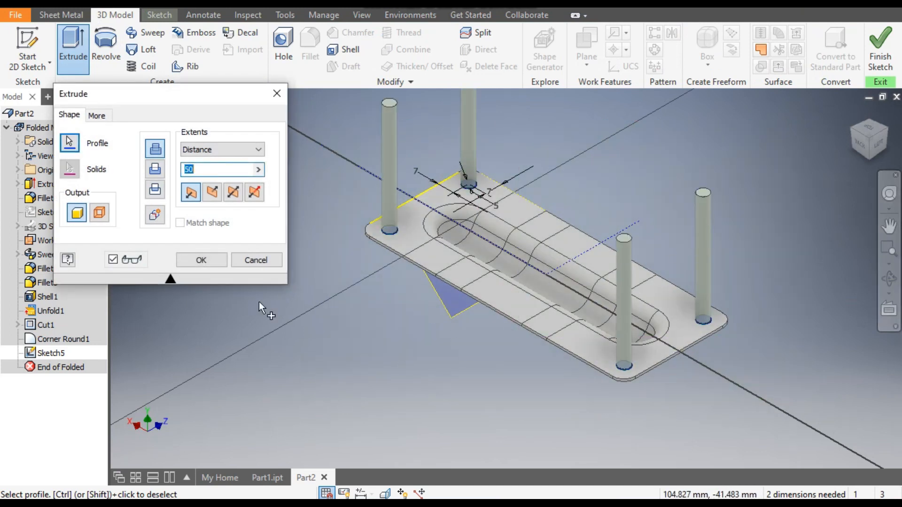
click(157, 171)
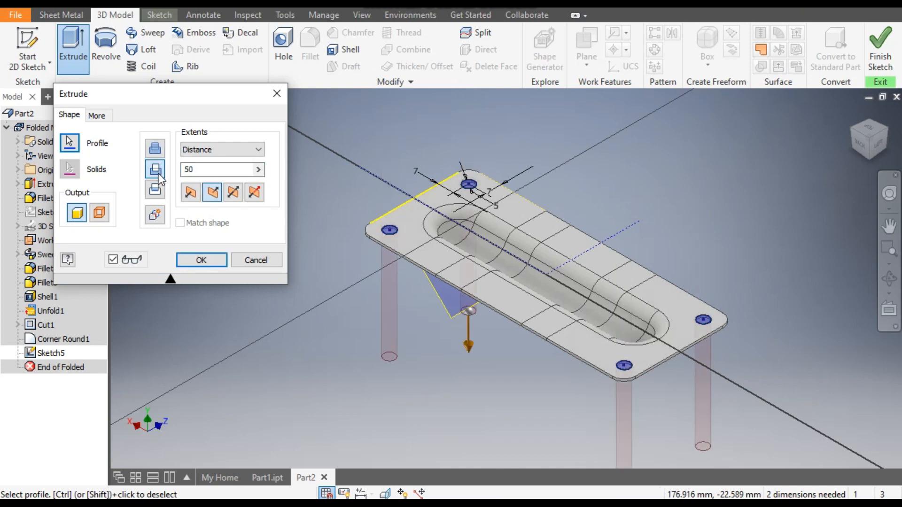
click(201, 261)
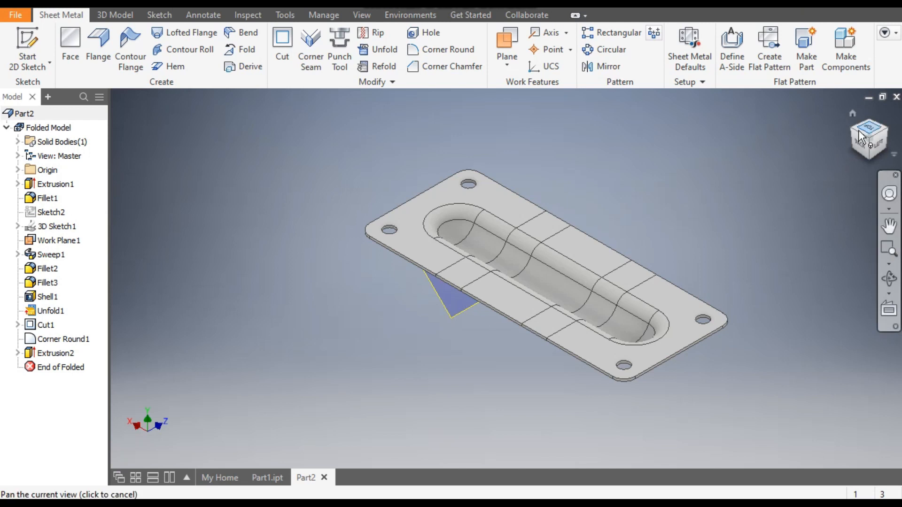
- Change the part's appearance to Canary from the Inventor Material Library
click(361, 8)
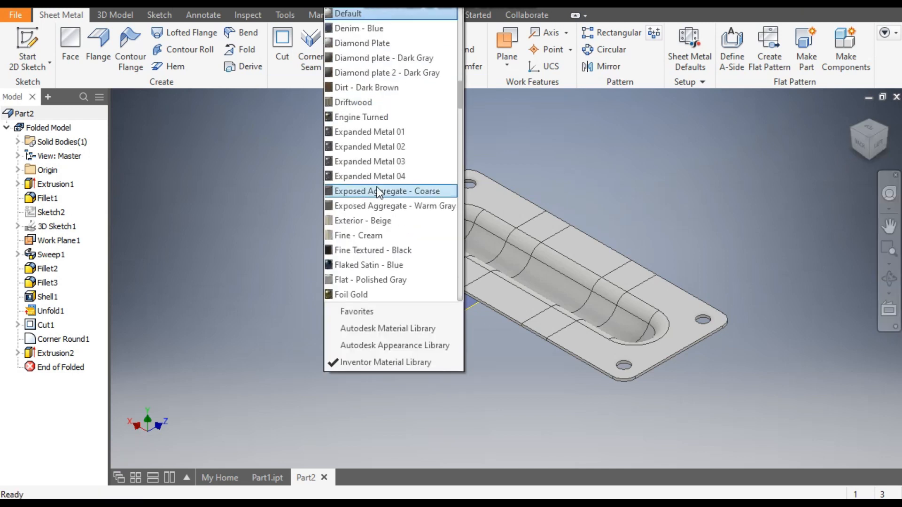
scroll(378, 188, up, 4)
scroll(378, 191, up, 3)
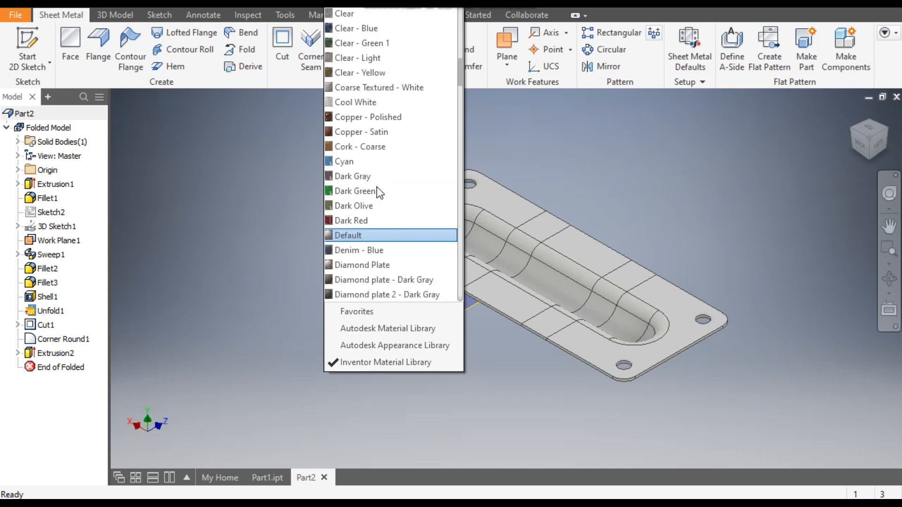
scroll(414, 182, up, 4)
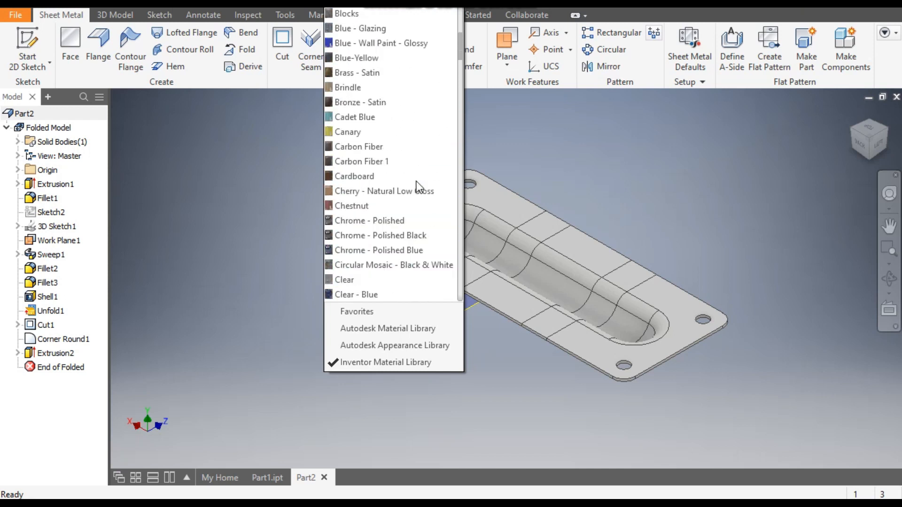
click(394, 135)
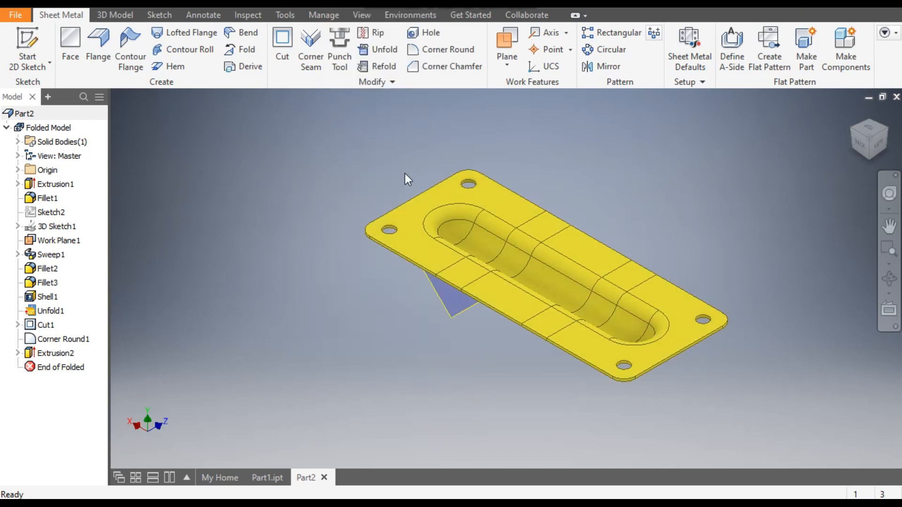
- Refold all bends of the plate, keeping the flat middle face between the bends as the stationary reference
click(383, 67)
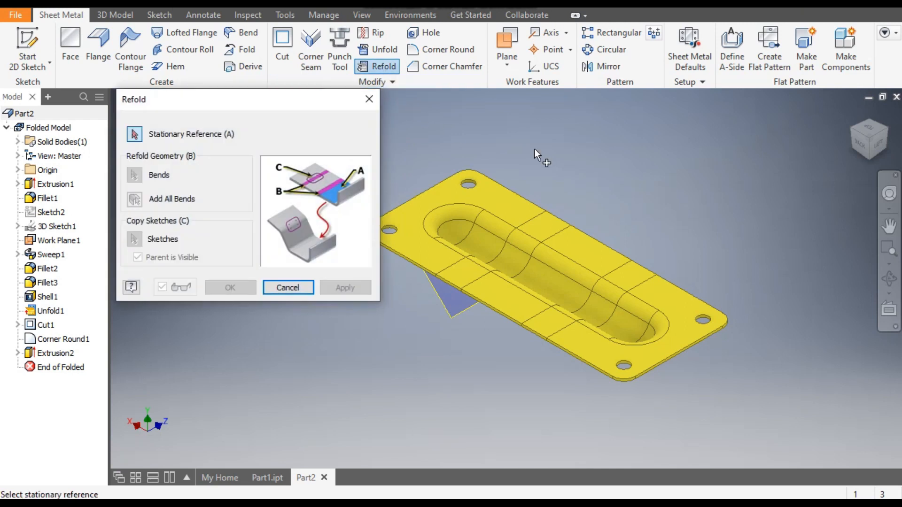
click(577, 243)
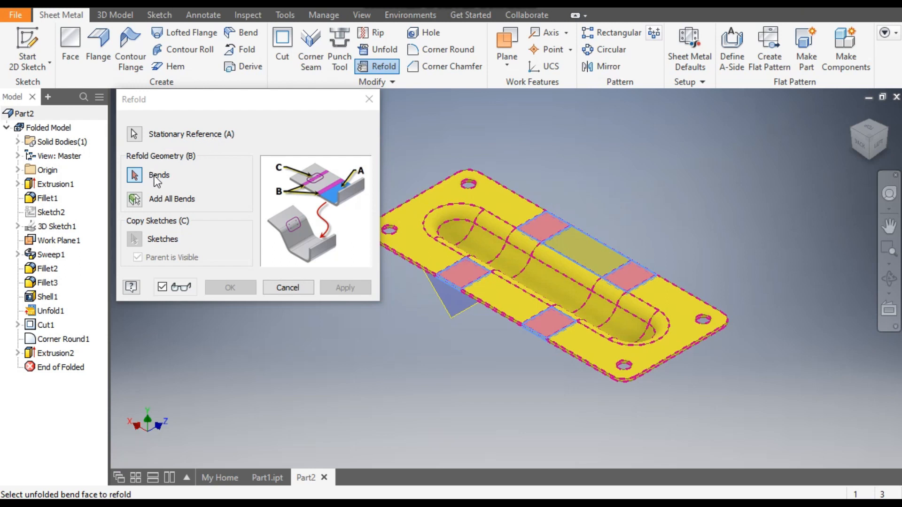
click(136, 201)
click(229, 288)
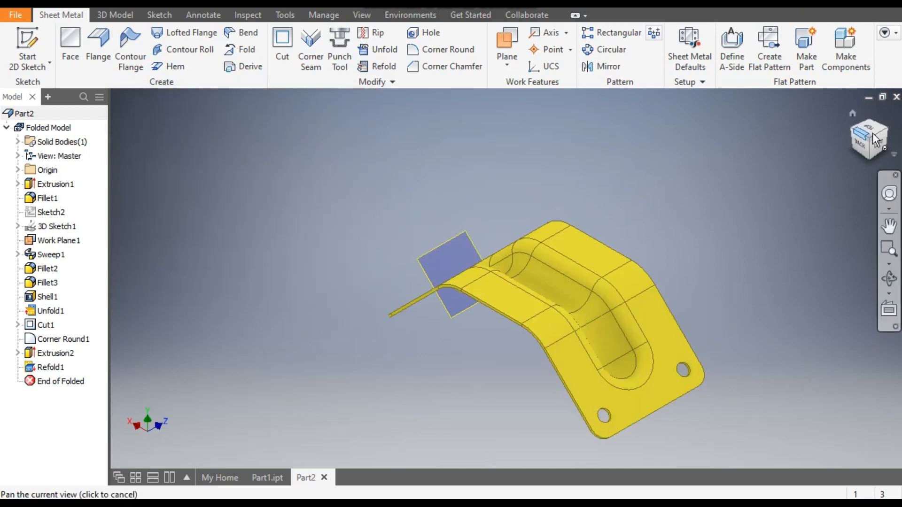
click(852, 129)
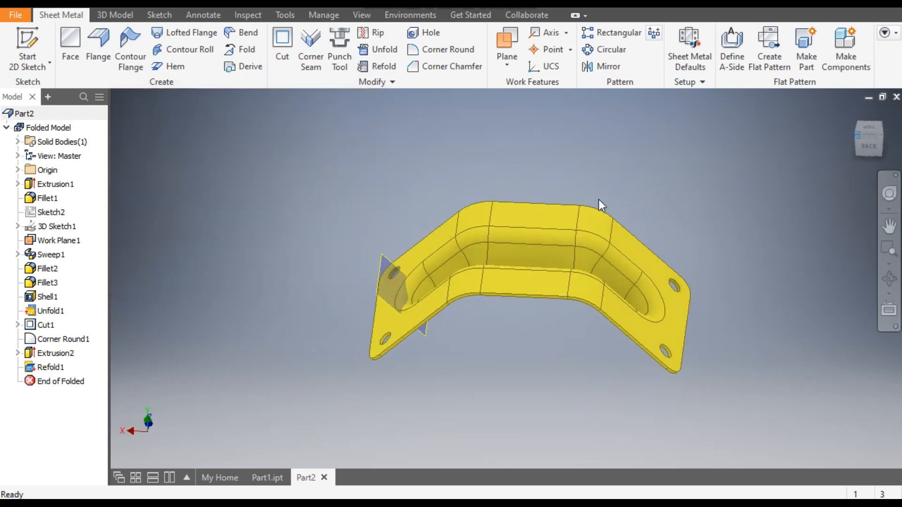